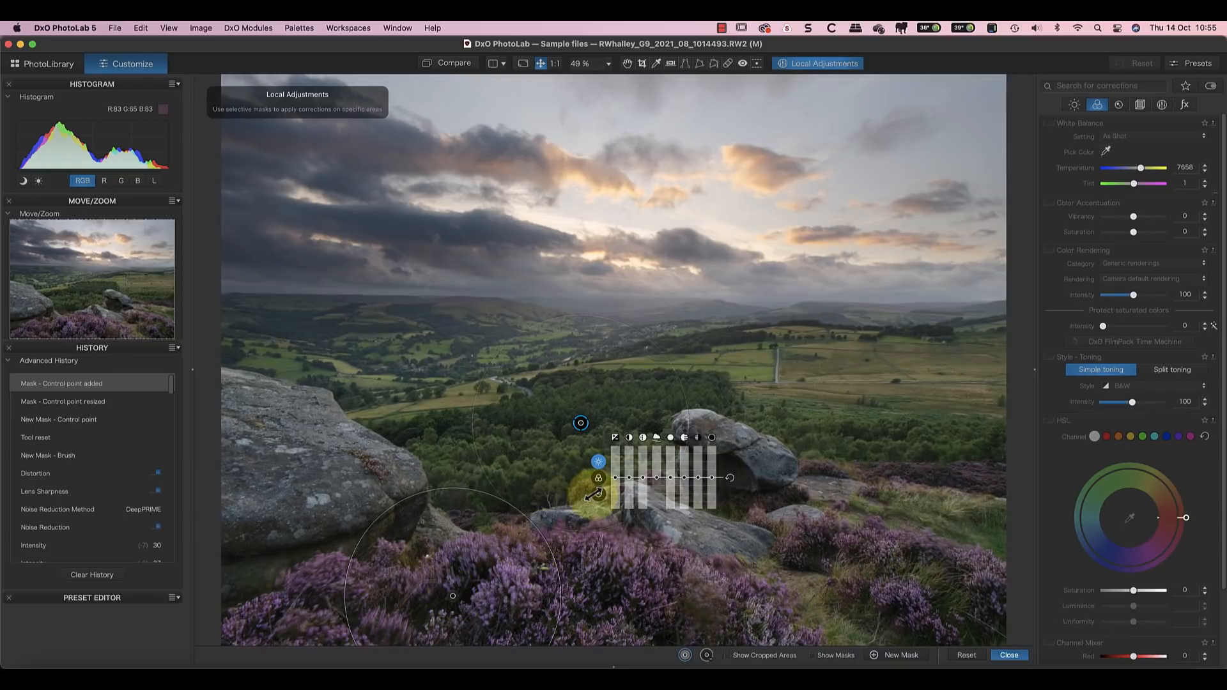
# Step: Extend the control point mask over the foreground rocks and set its selectivity to Luma 61 and Chroma 19
pyautogui.moveTo(594, 494); pyautogui.dragTo(601, 499)
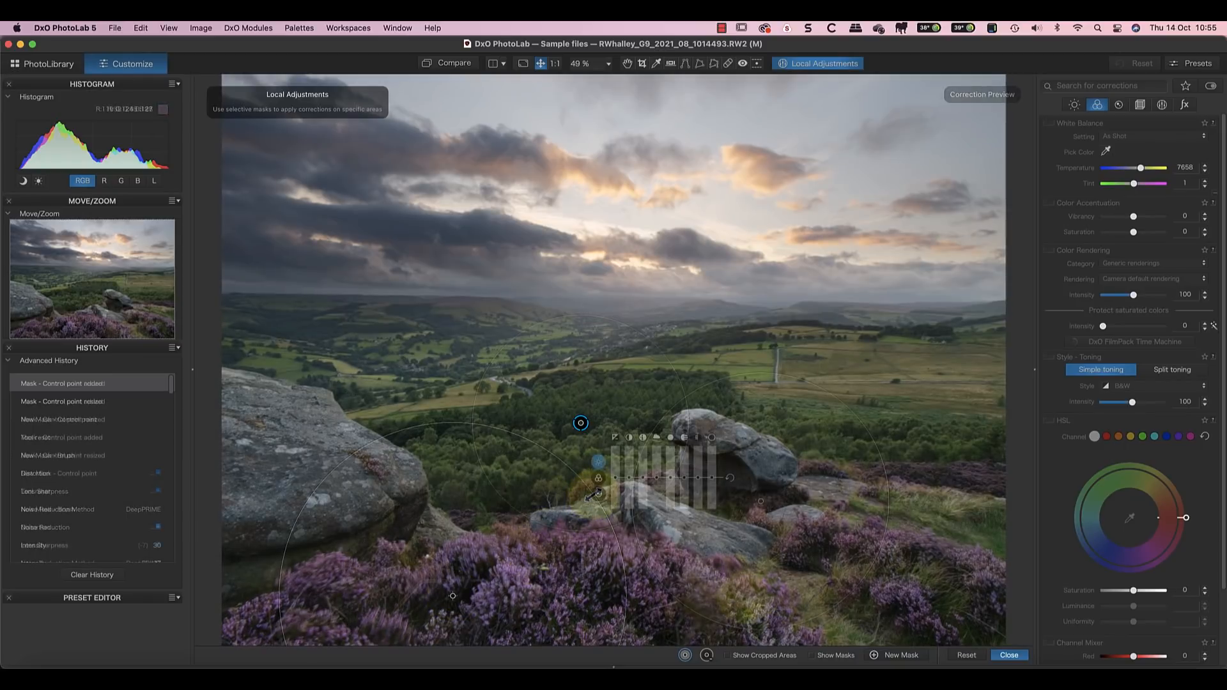
pyautogui.click(811, 656)
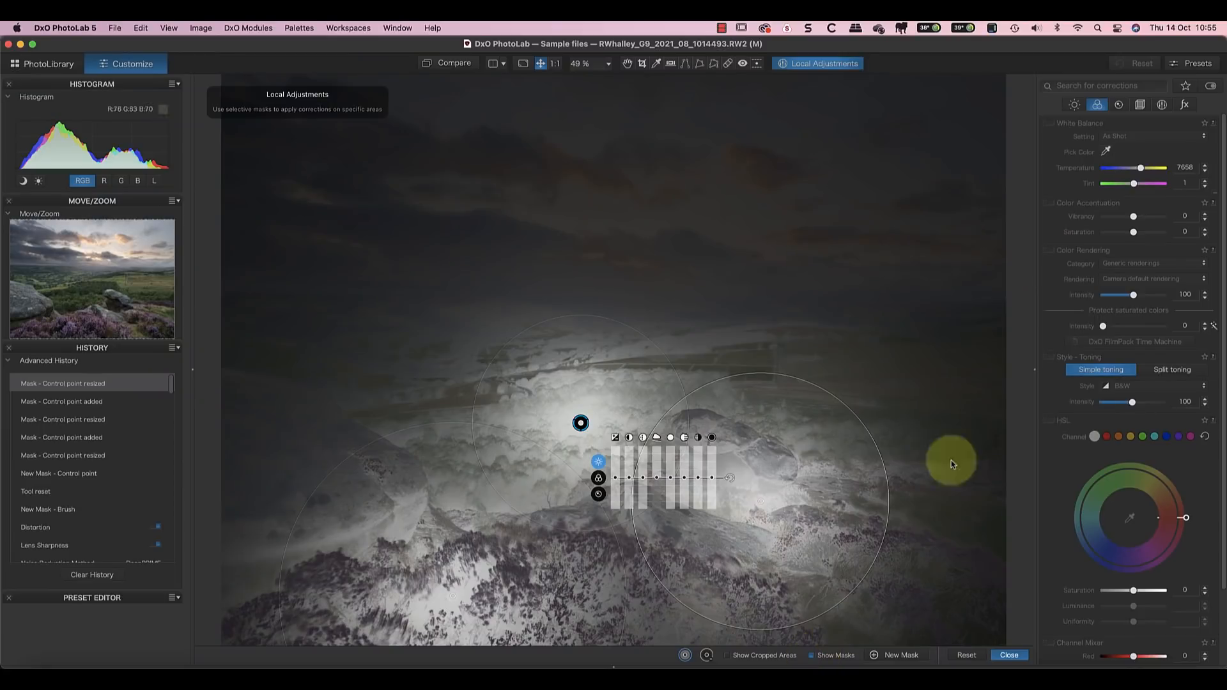
pyautogui.click(1162, 105)
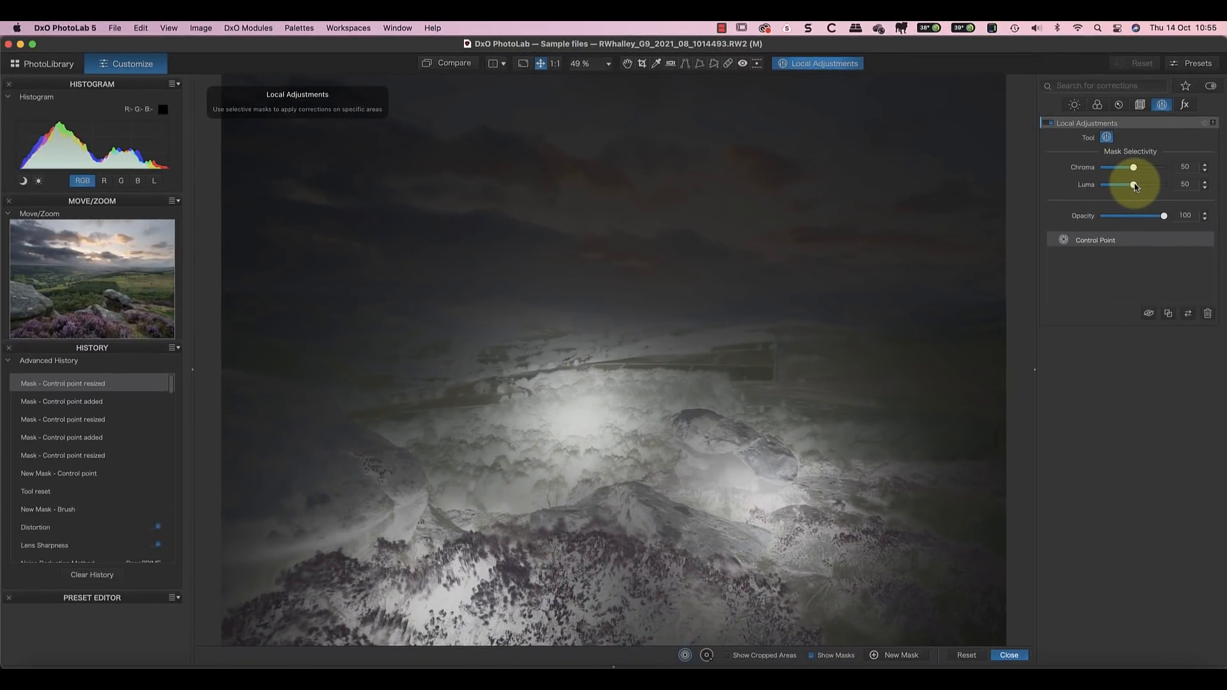
pyautogui.moveTo(1135, 185); pyautogui.dragTo(1142, 186)
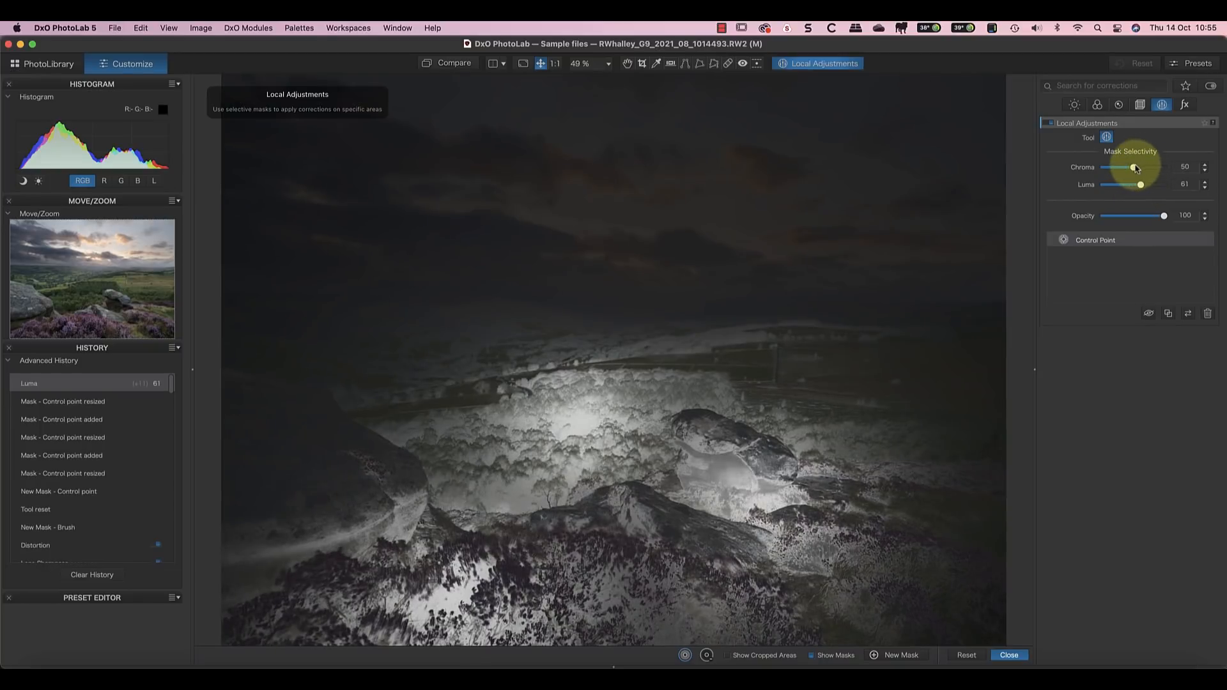
pyautogui.moveTo(1133, 168); pyautogui.dragTo(1115, 170)
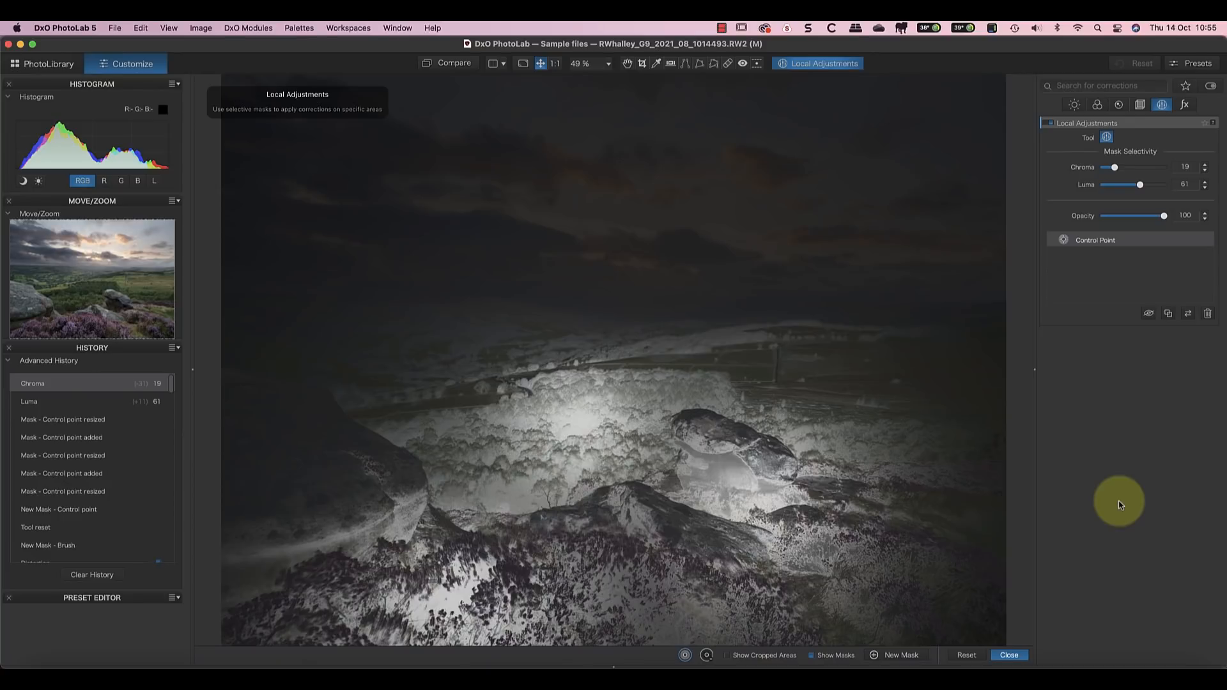
# Step: Hide the mask overlay, move the control point onto the foreground rocks, and set Exposure 0.29, Contrast 6, Shadows 4 and ClearView Plus 1
pyautogui.click(813, 656)
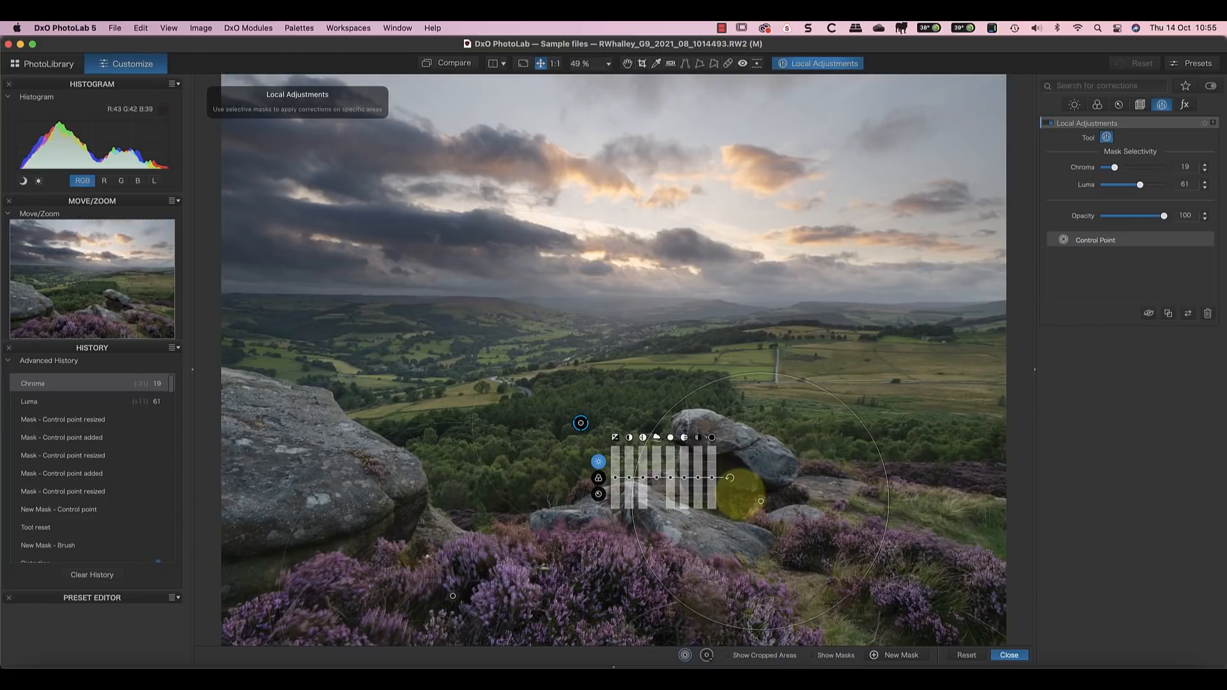
pyautogui.moveTo(729, 485); pyautogui.dragTo(733, 493)
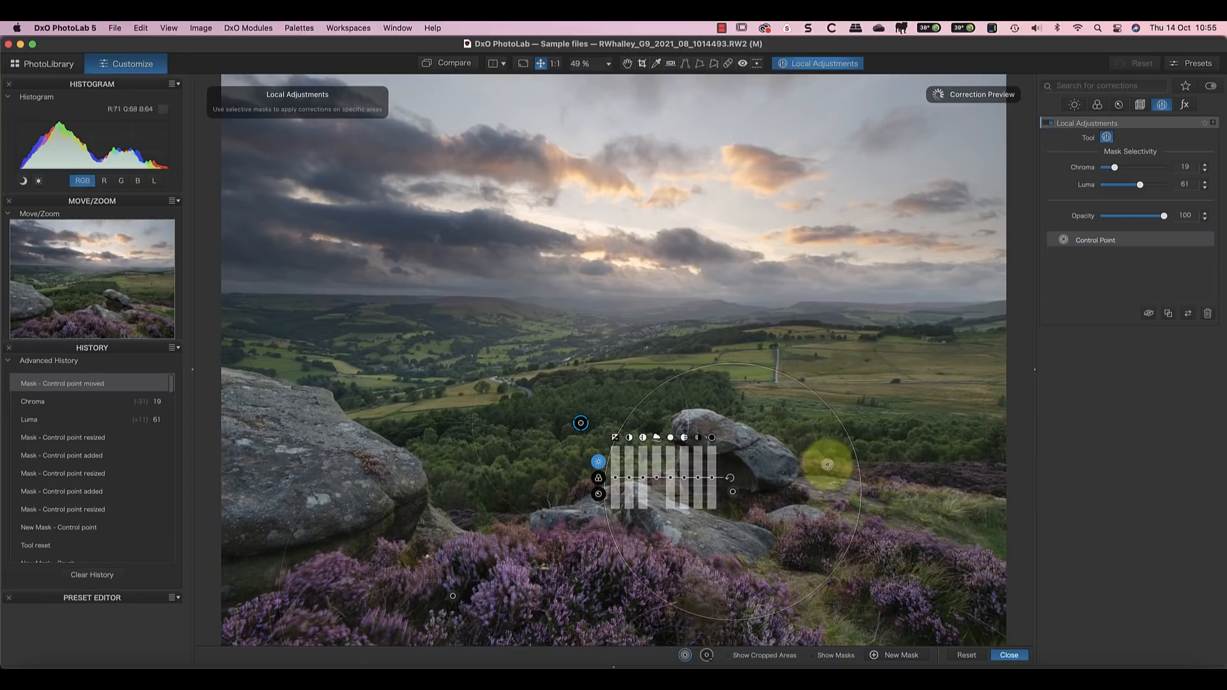
pyautogui.moveTo(616, 480); pyautogui.dragTo(631, 484)
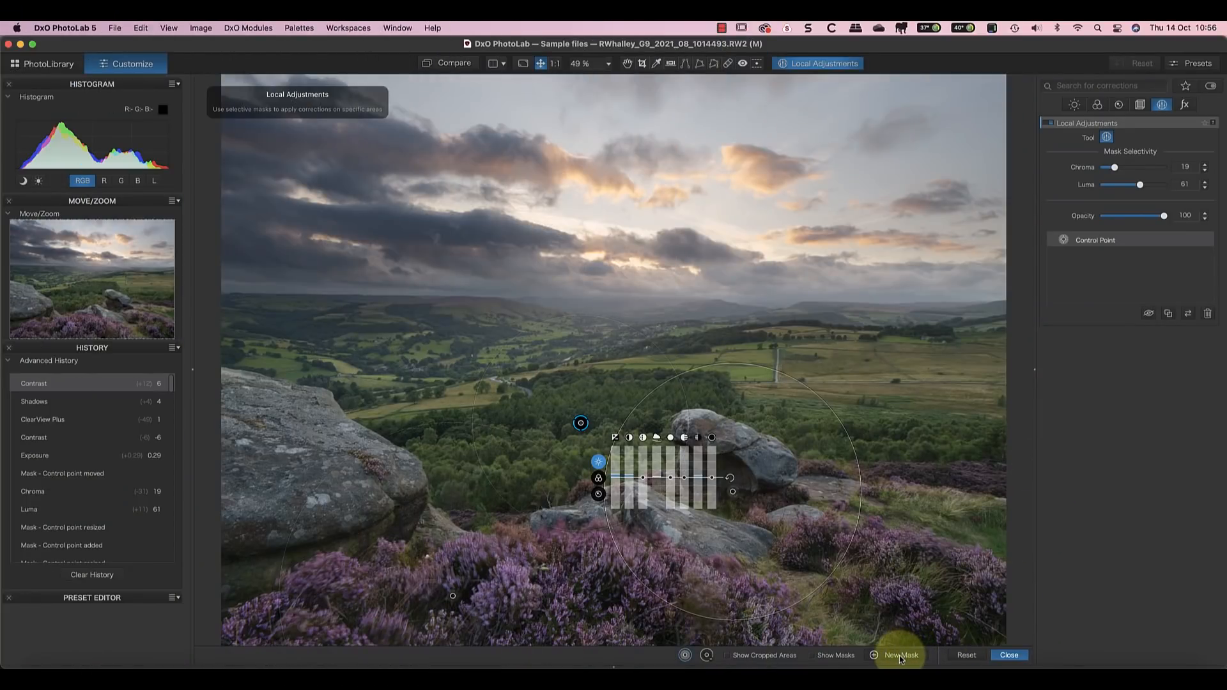
# Step: Create a new mask with a horizontal control line running from the lower sky down into the valley
pyautogui.click(900, 657)
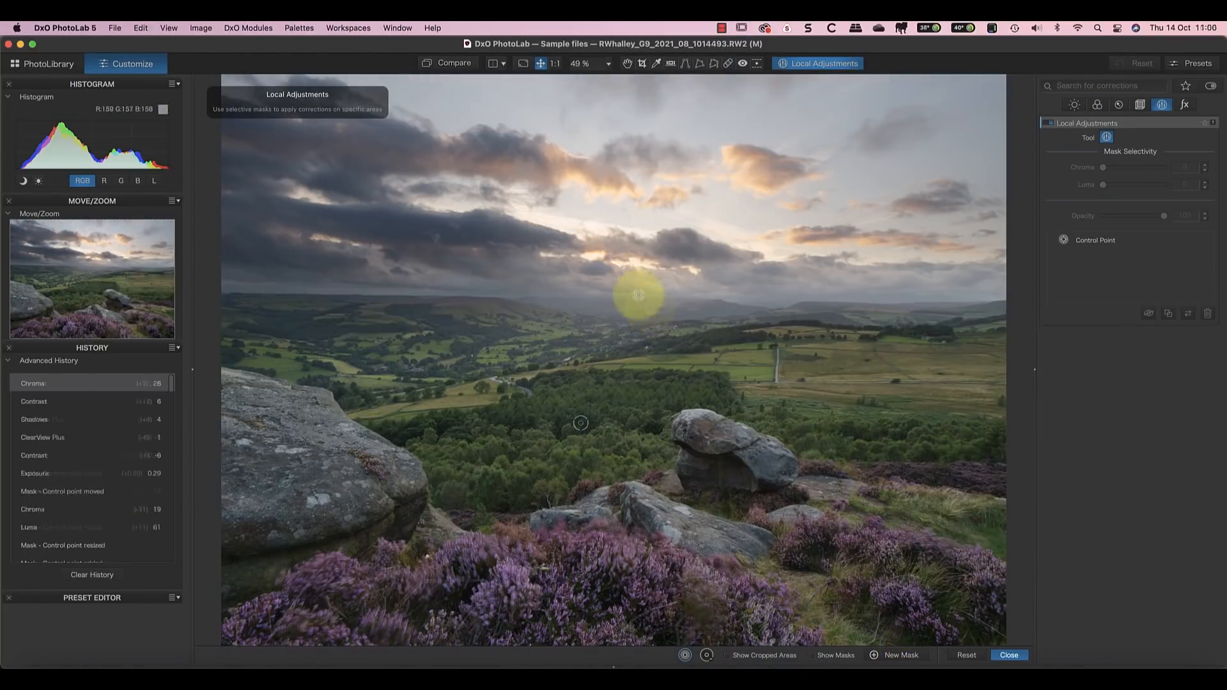
pyautogui.rightClick(639, 289)
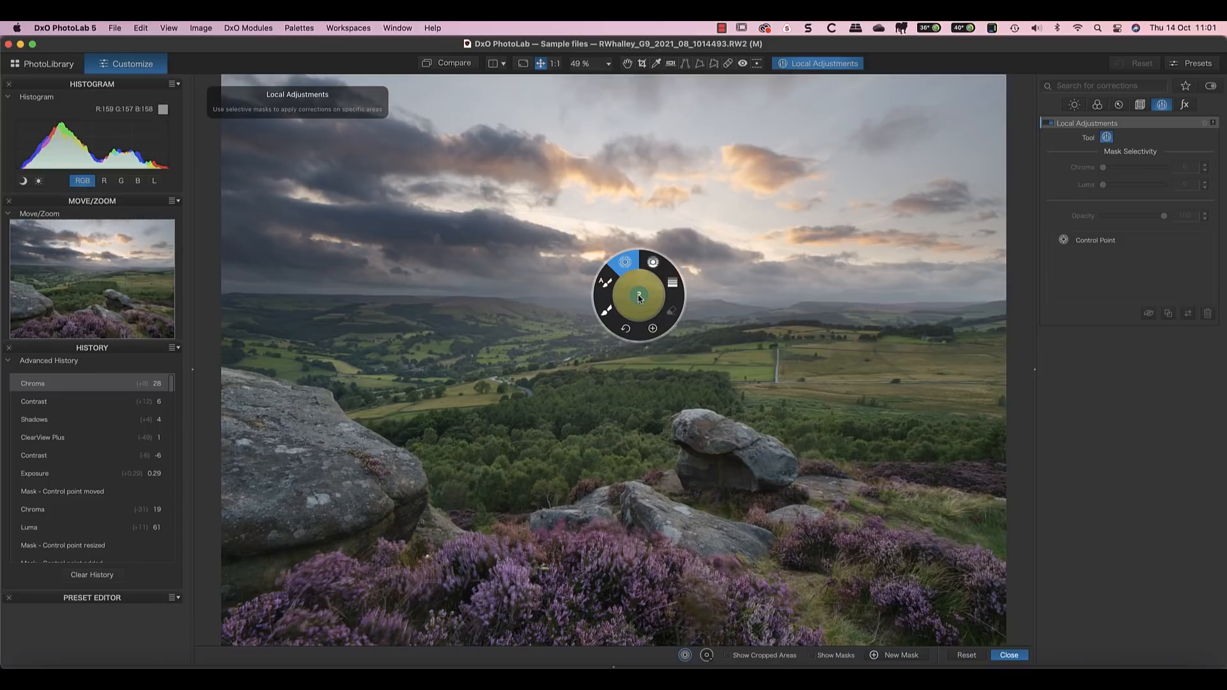
pyautogui.click(653, 265)
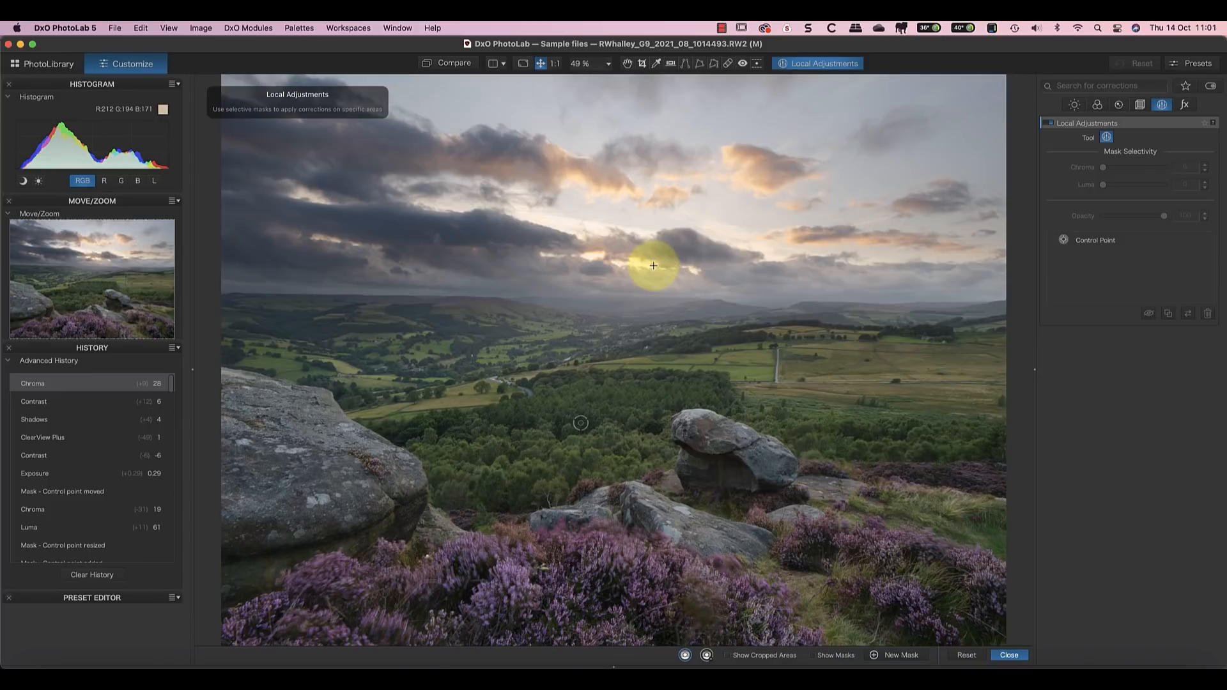
pyautogui.moveTo(619, 254); pyautogui.dragTo(618, 367)
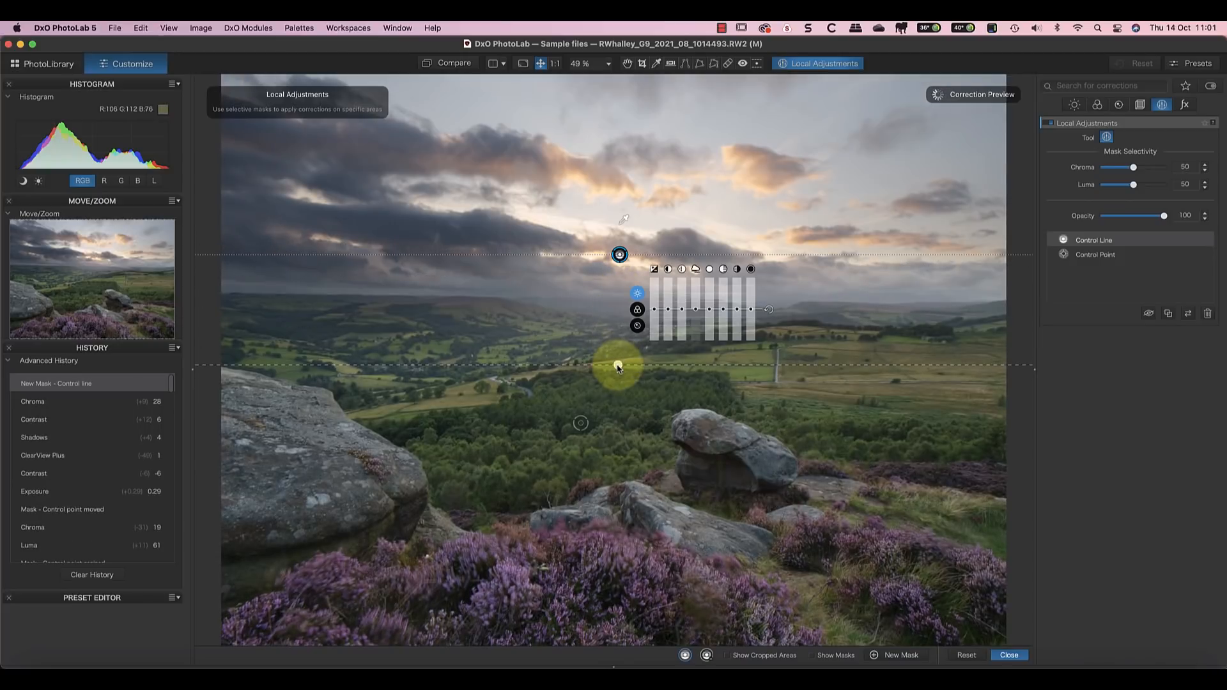
# Step: Sample the bright sky for the control line and set its mask selectivity to Chroma 34 and Luma 53
pyautogui.click(813, 656)
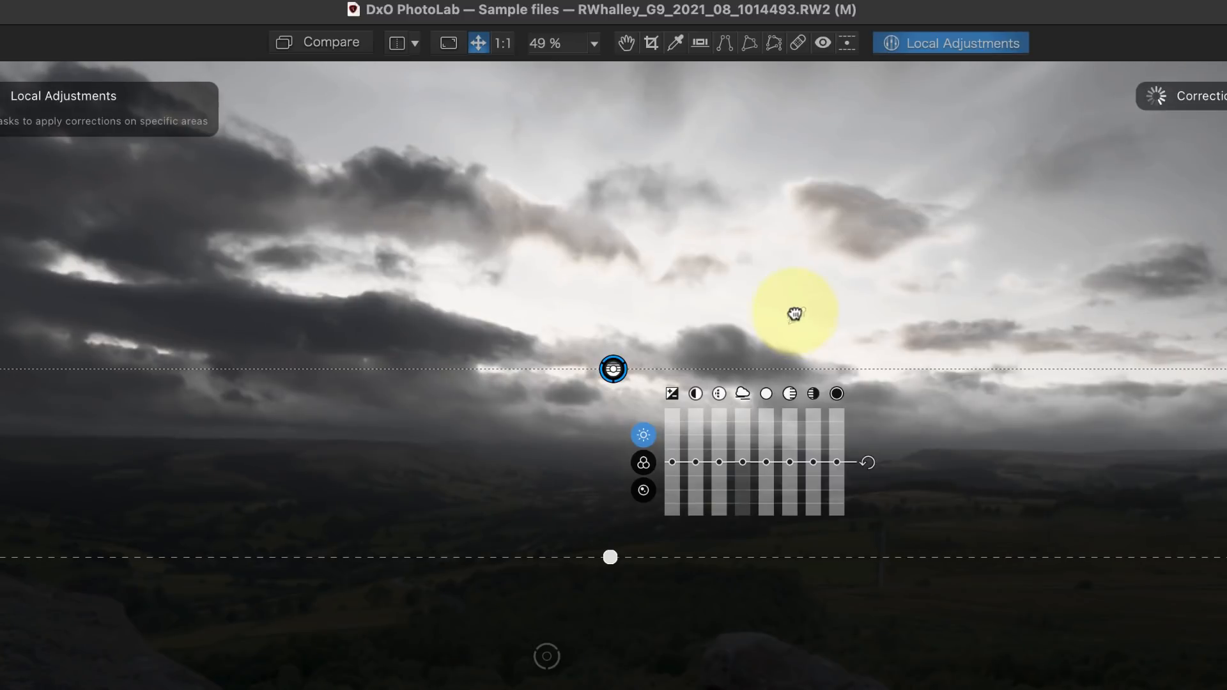
pyautogui.moveTo(797, 317); pyautogui.dragTo(739, 347)
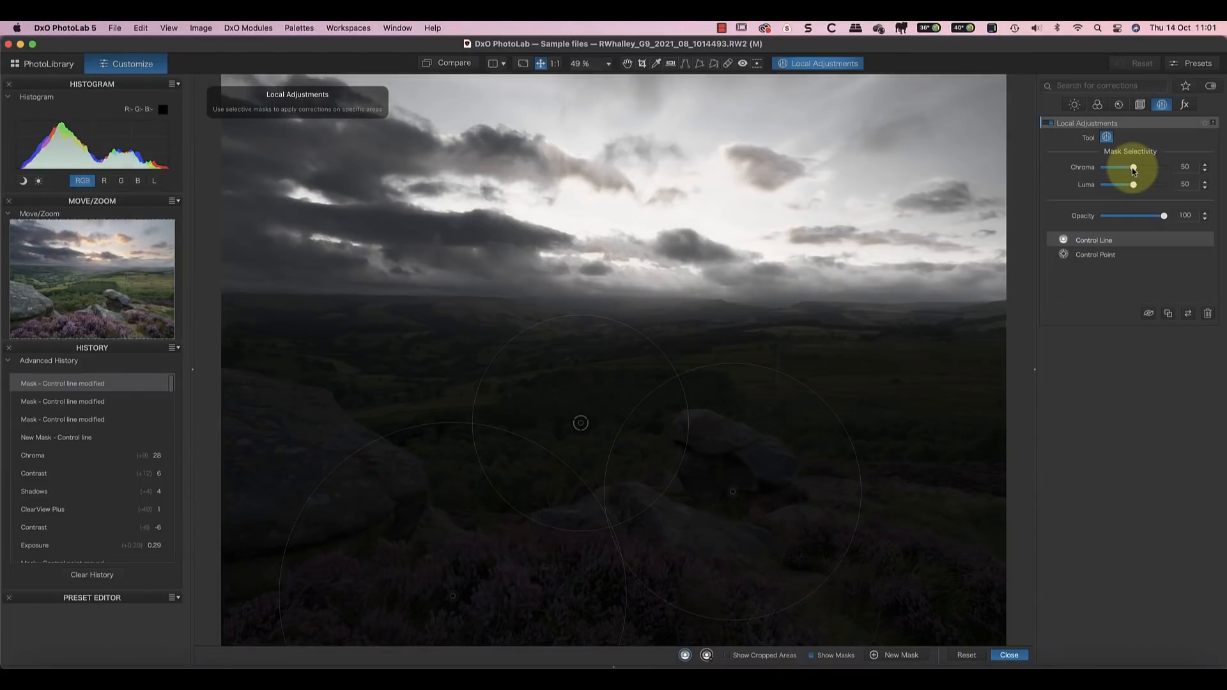
pyautogui.moveTo(1133, 168); pyautogui.dragTo(1138, 188)
pyautogui.moveTo(1138, 167); pyautogui.dragTo(1123, 171)
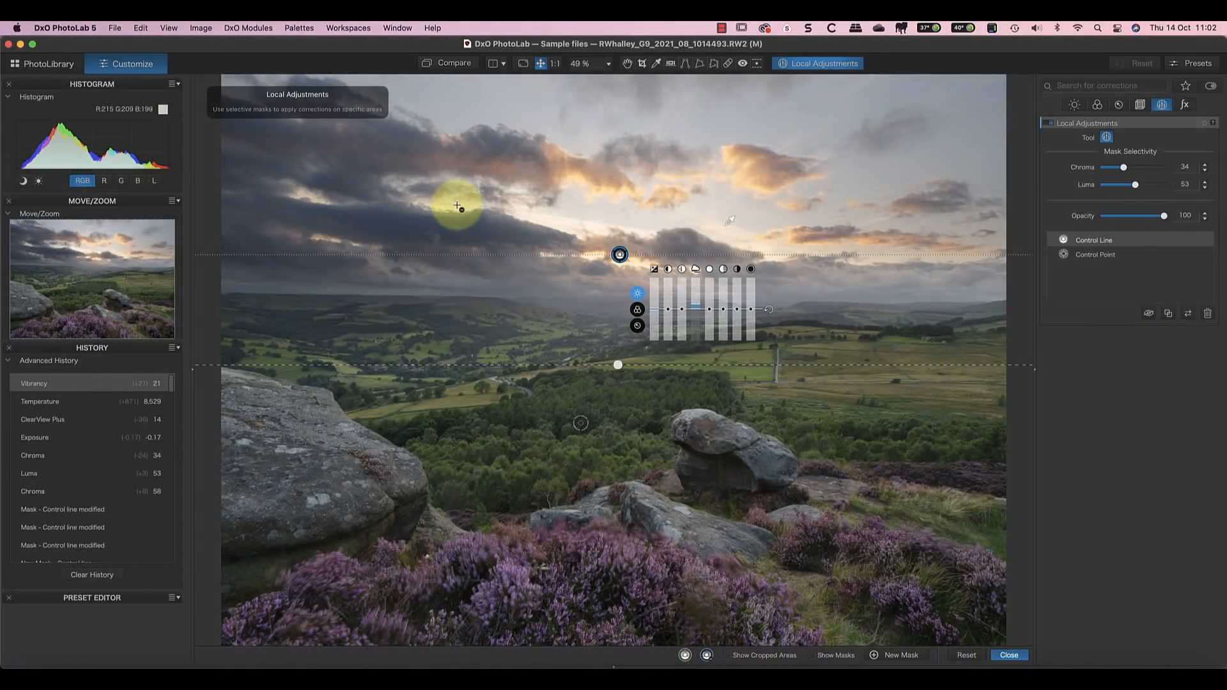
# Step: Add a negative control line to the sky mask, sample the dark clouds with its eyedropper, and narrow and tilt its gradient
pyautogui.moveTo(462, 227); pyautogui.dragTo(574, 238)
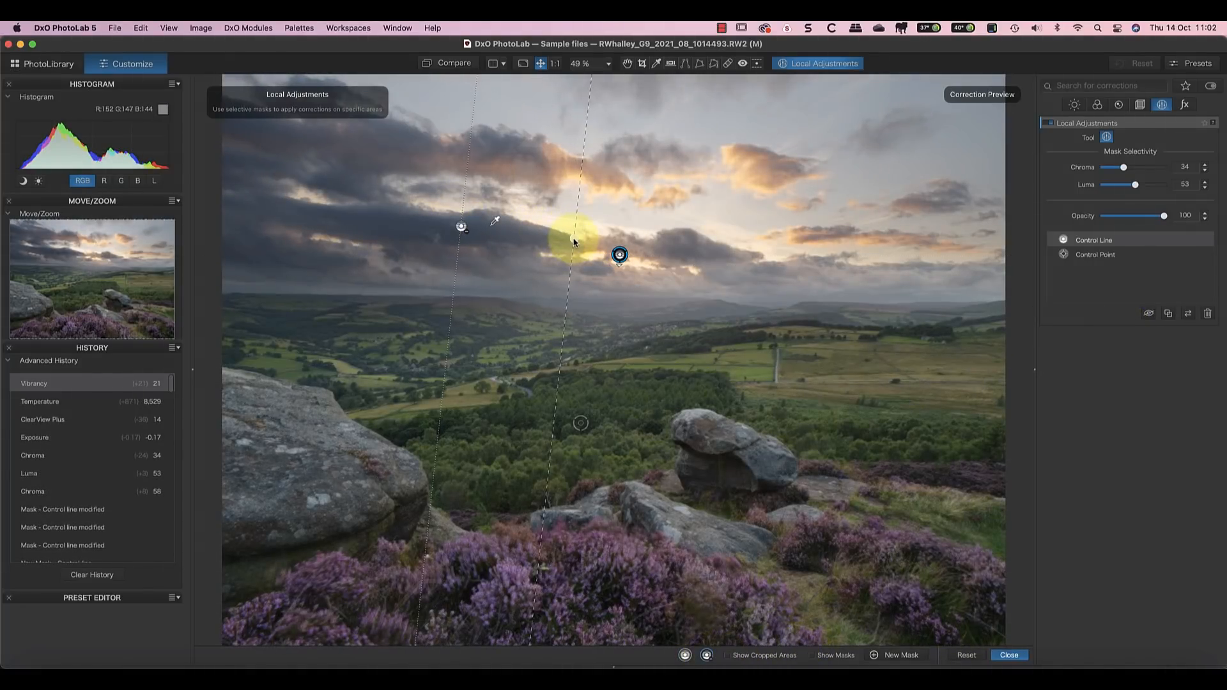
pyautogui.moveTo(495, 221); pyautogui.dragTo(422, 224)
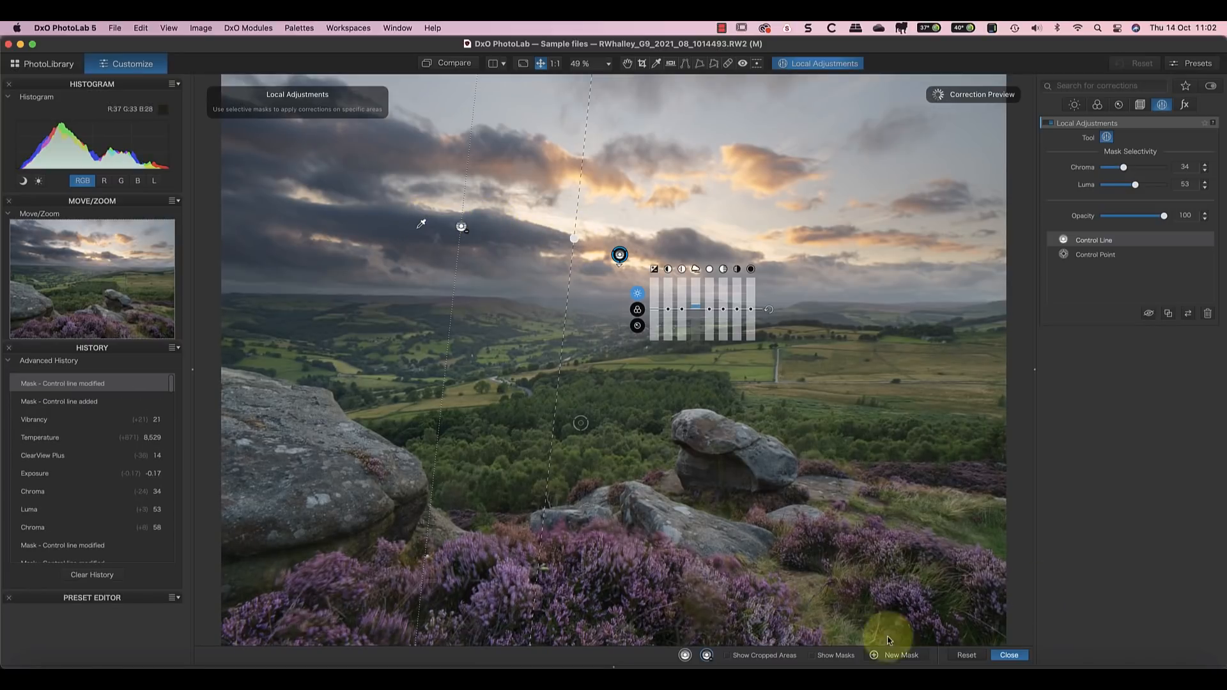
pyautogui.click(813, 655)
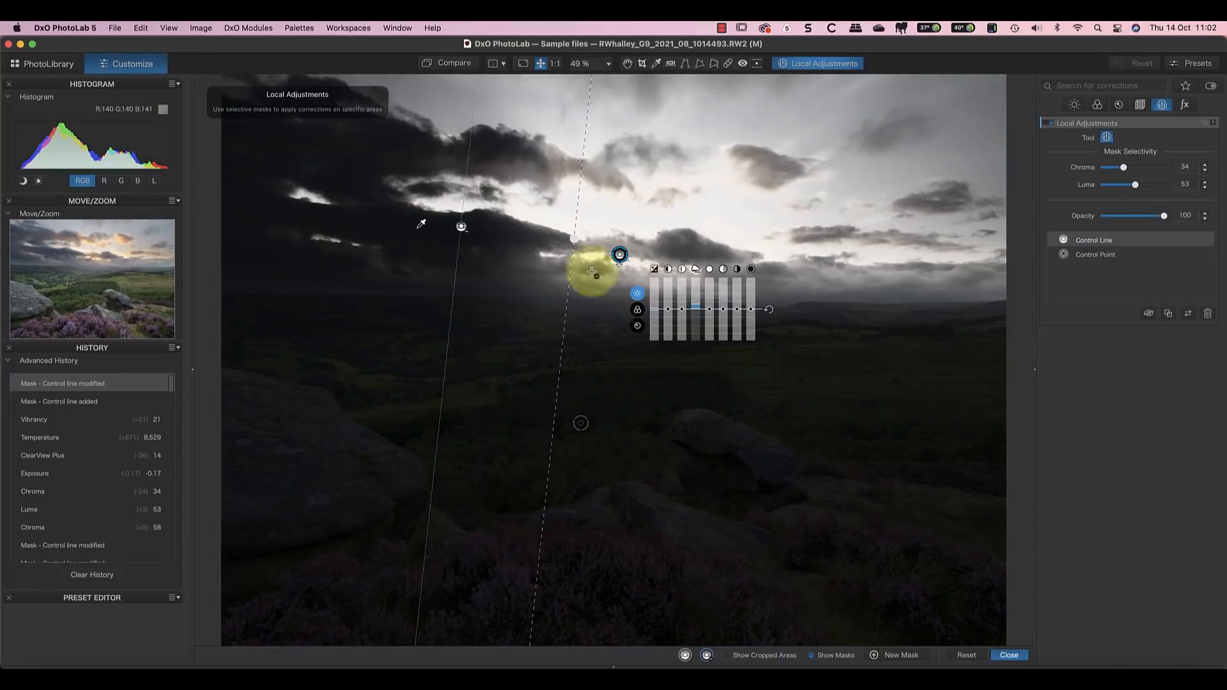
pyautogui.moveTo(575, 240); pyautogui.dragTo(540, 249)
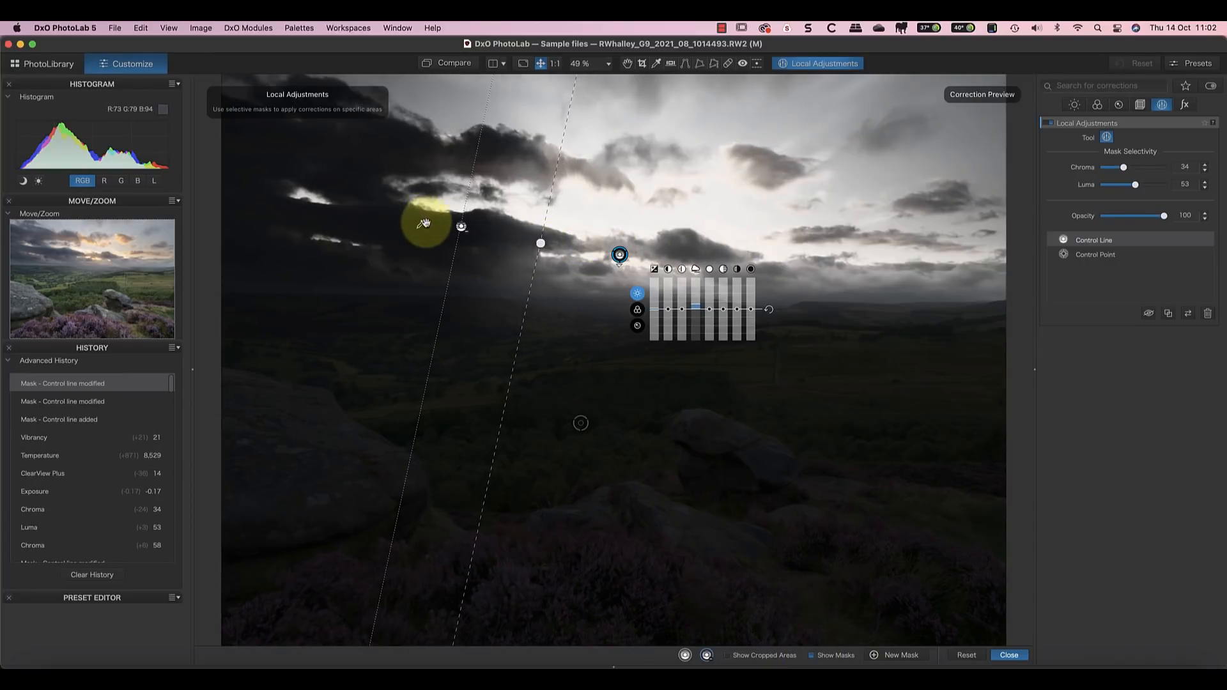
pyautogui.moveTo(416, 220); pyautogui.dragTo(398, 154)
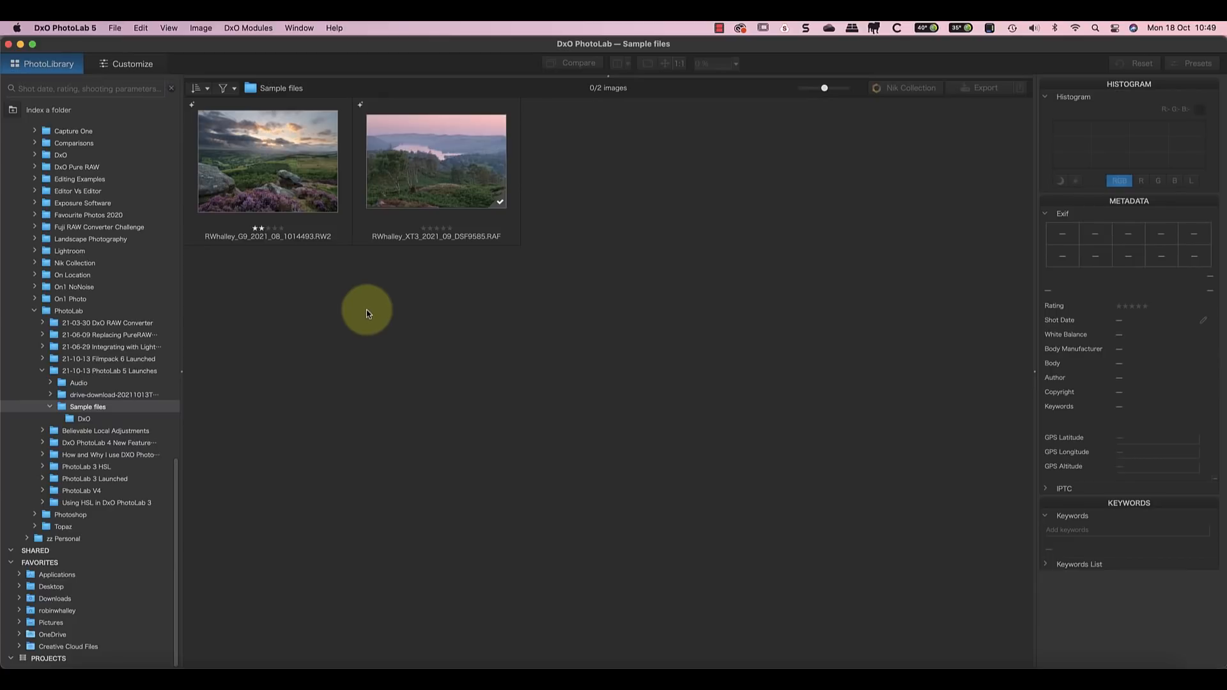
# Step: Compare the metadata of the two sample images and copy the metadata of the heather moorland image
pyautogui.click(271, 161)
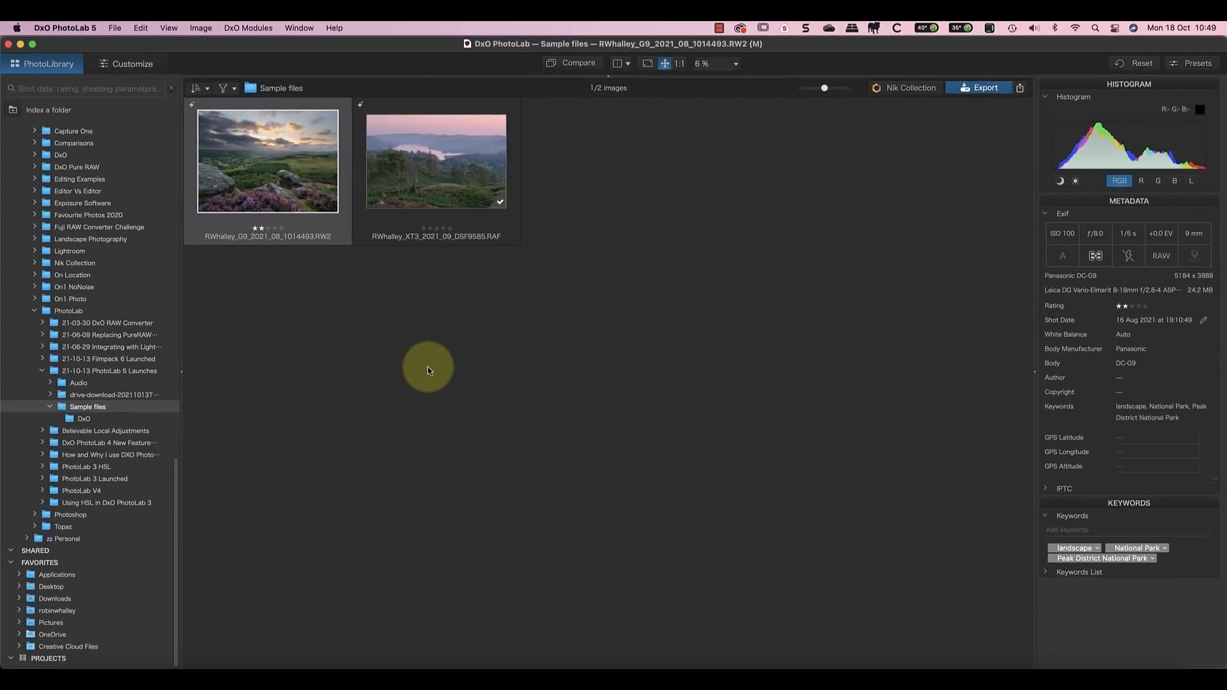
pyautogui.click(420, 168)
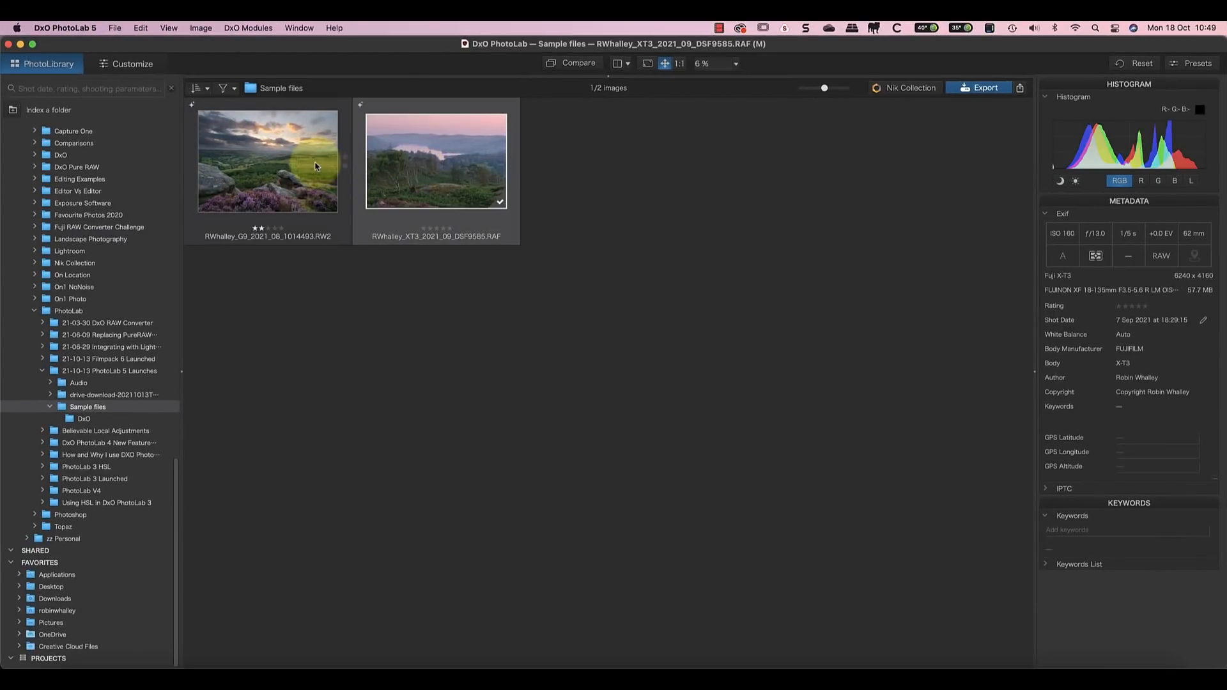
pyautogui.click(315, 166)
pyautogui.click(201, 27)
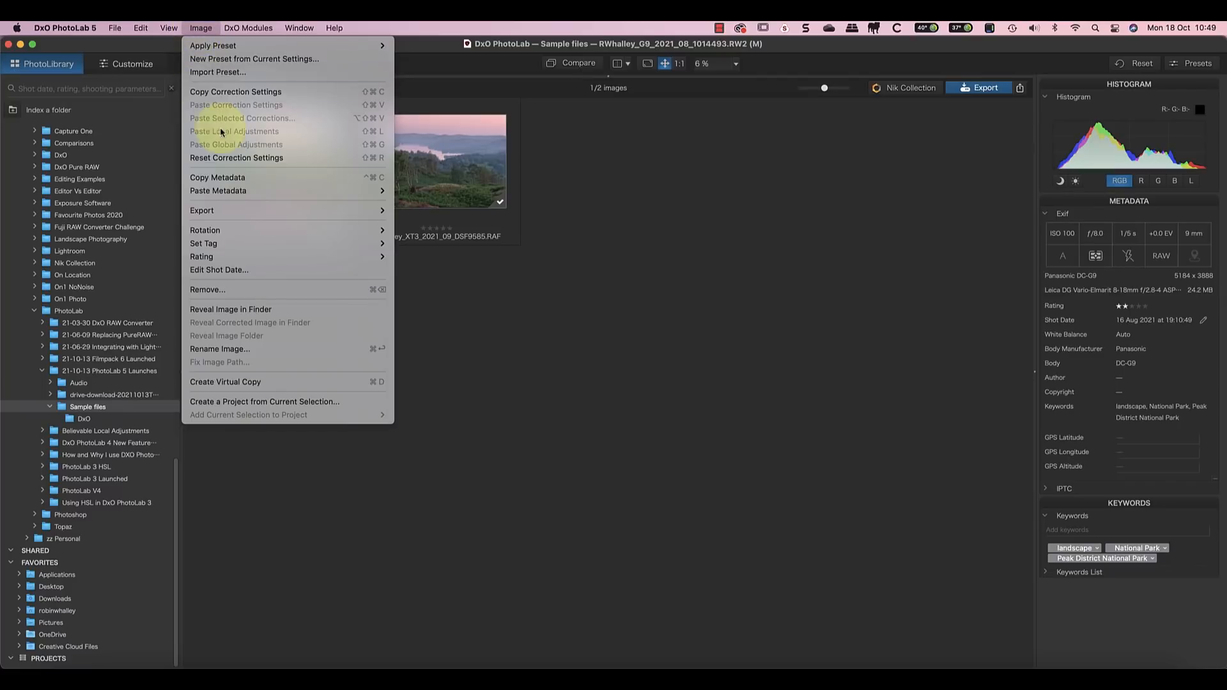
pyautogui.click(242, 178)
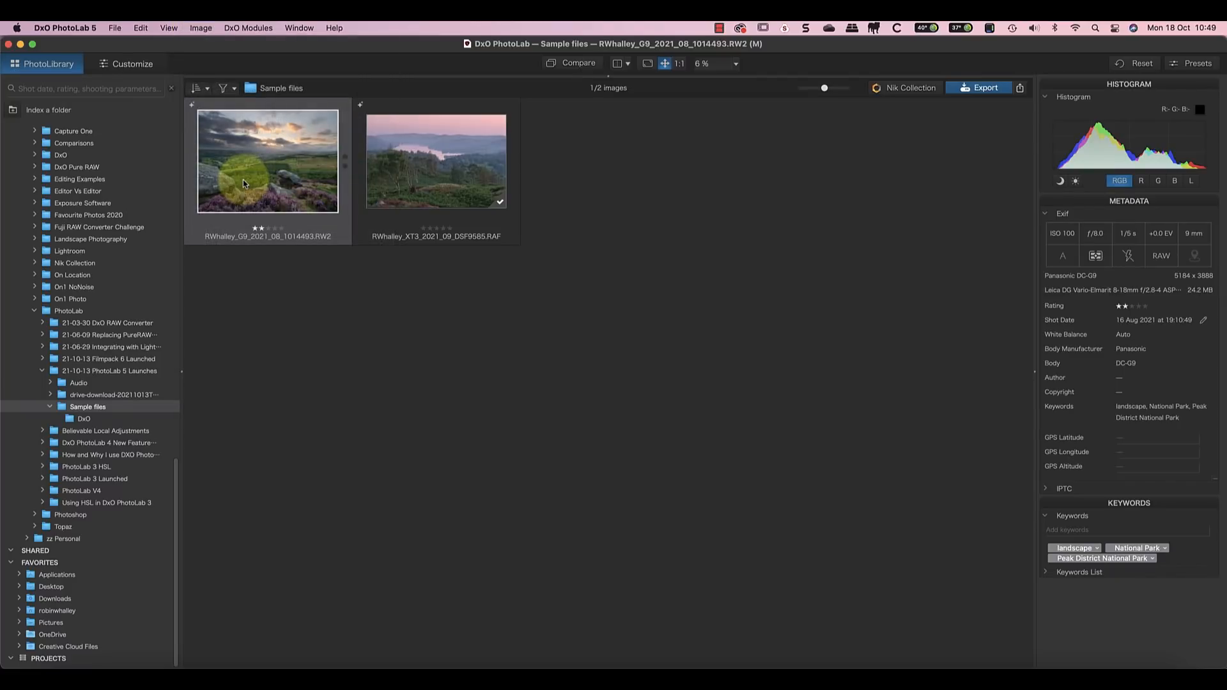
# Step: Paste only the copied keywords onto the lake landscape image
pyautogui.click(406, 172)
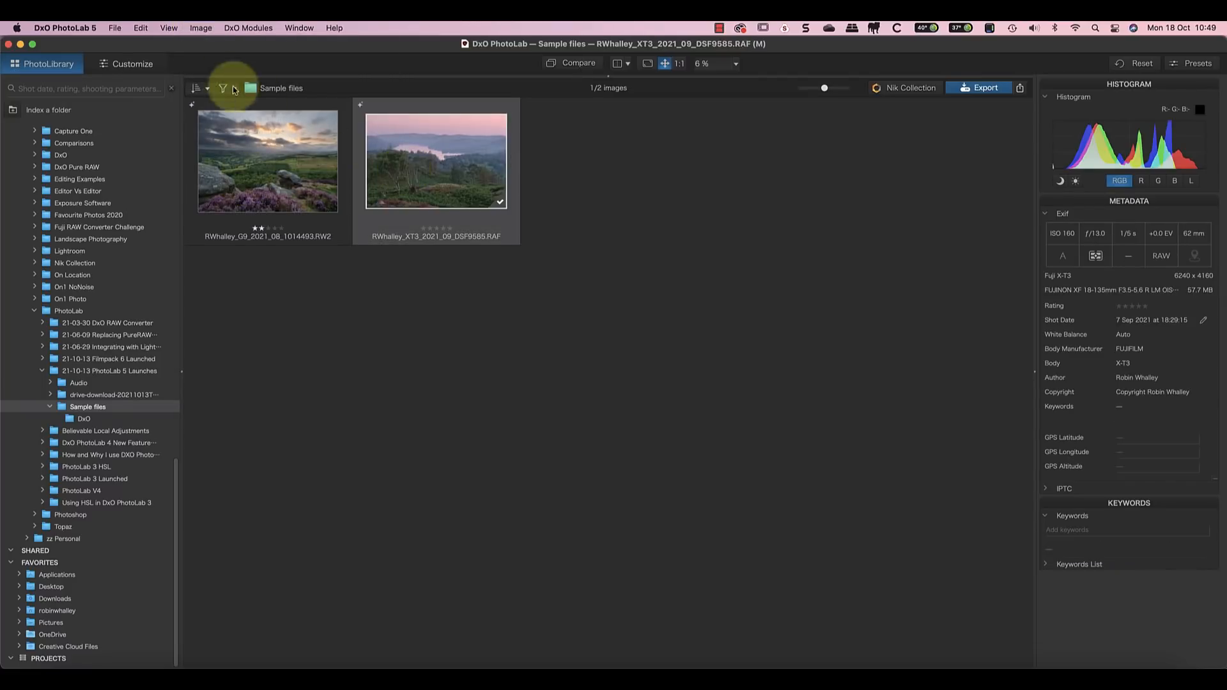
pyautogui.click(202, 28)
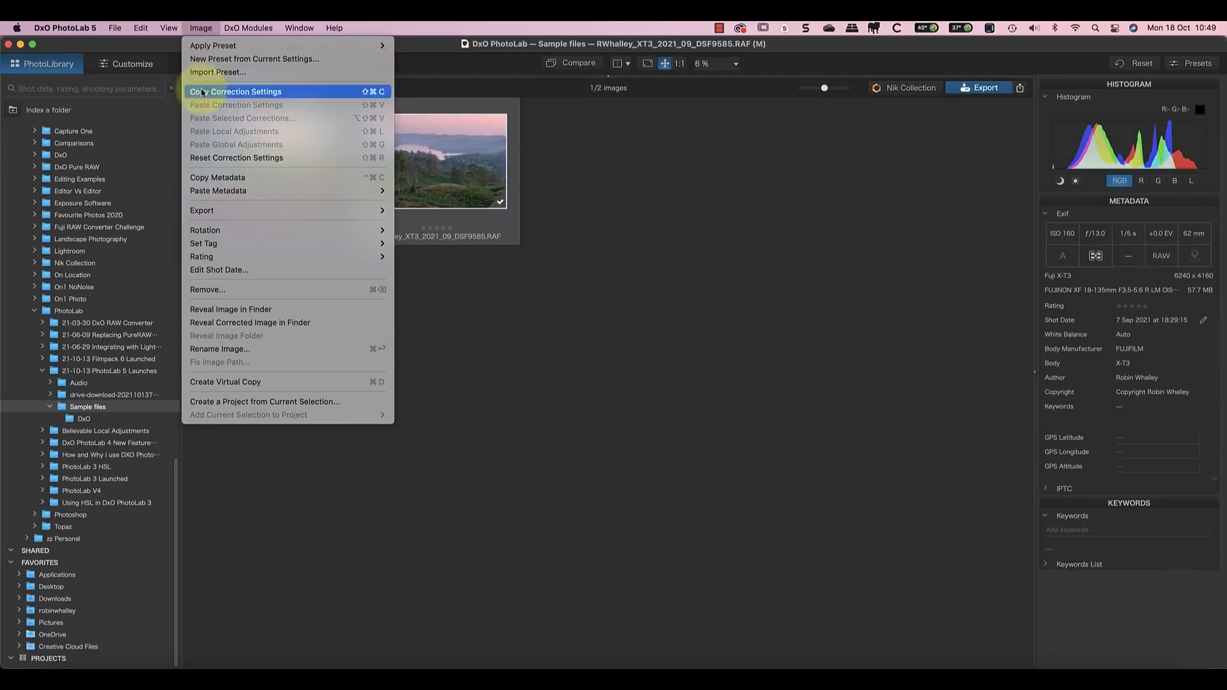
pyautogui.moveTo(217, 191)
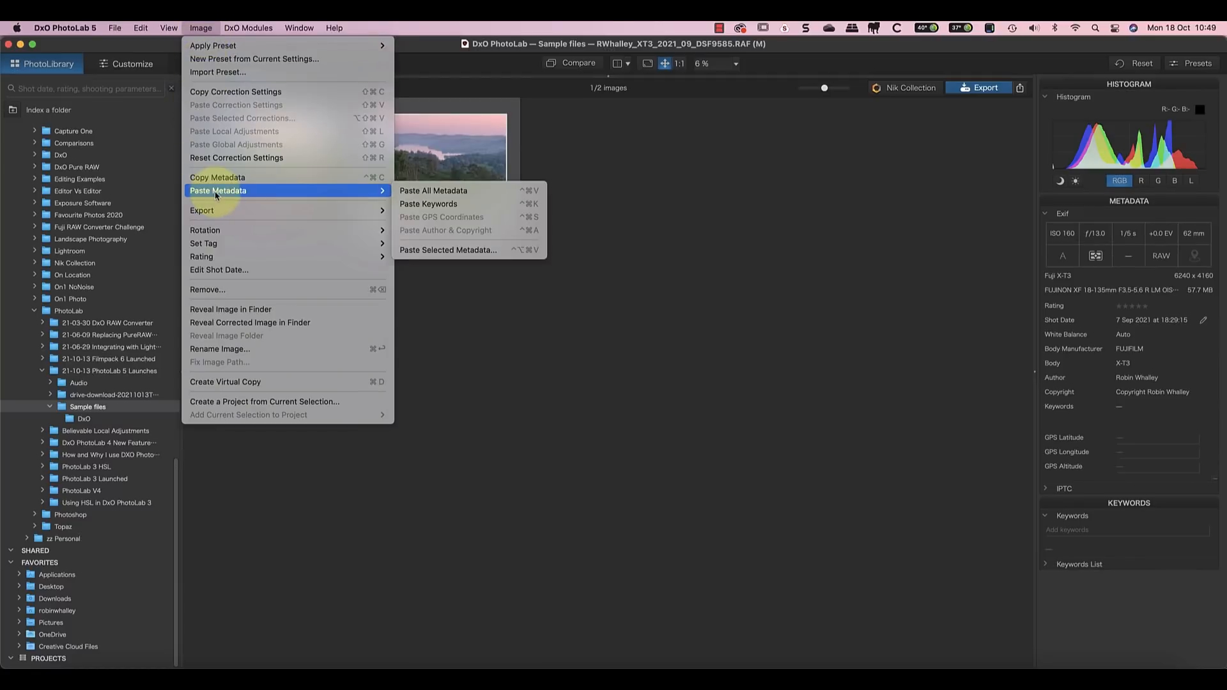
pyautogui.click(423, 205)
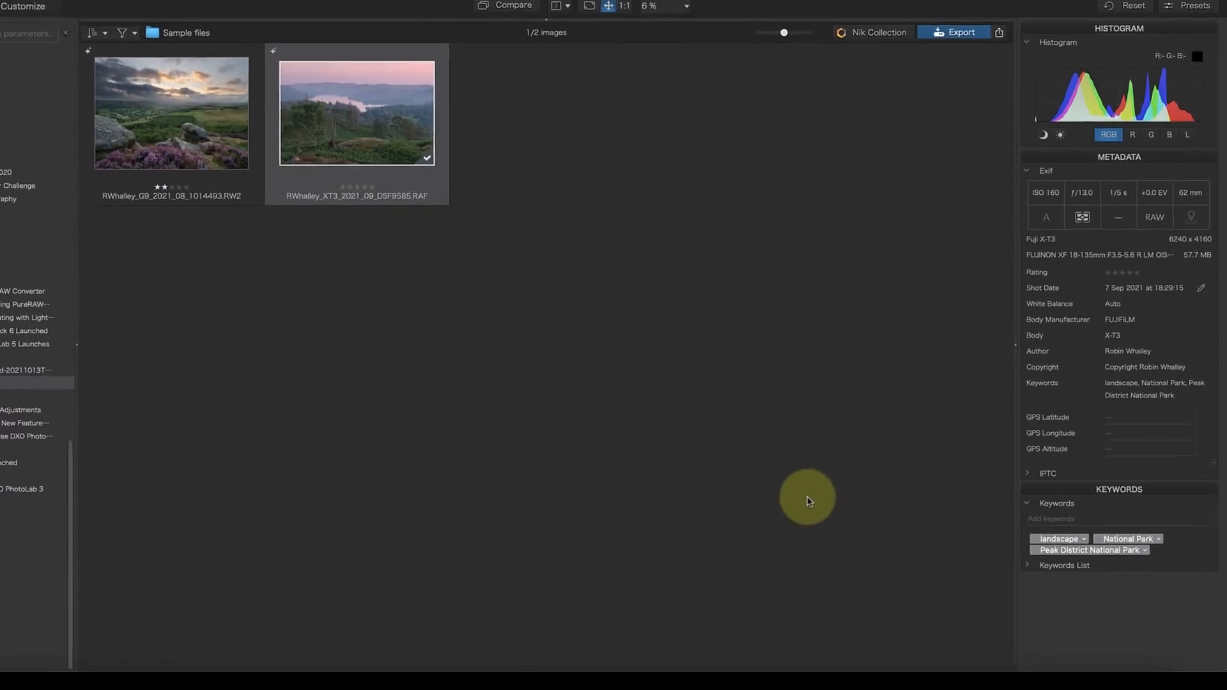
# Step: Remove the Peak District National Park keyword nested under National Park from the lake image using the Keywords List
pyautogui.click(1099, 502)
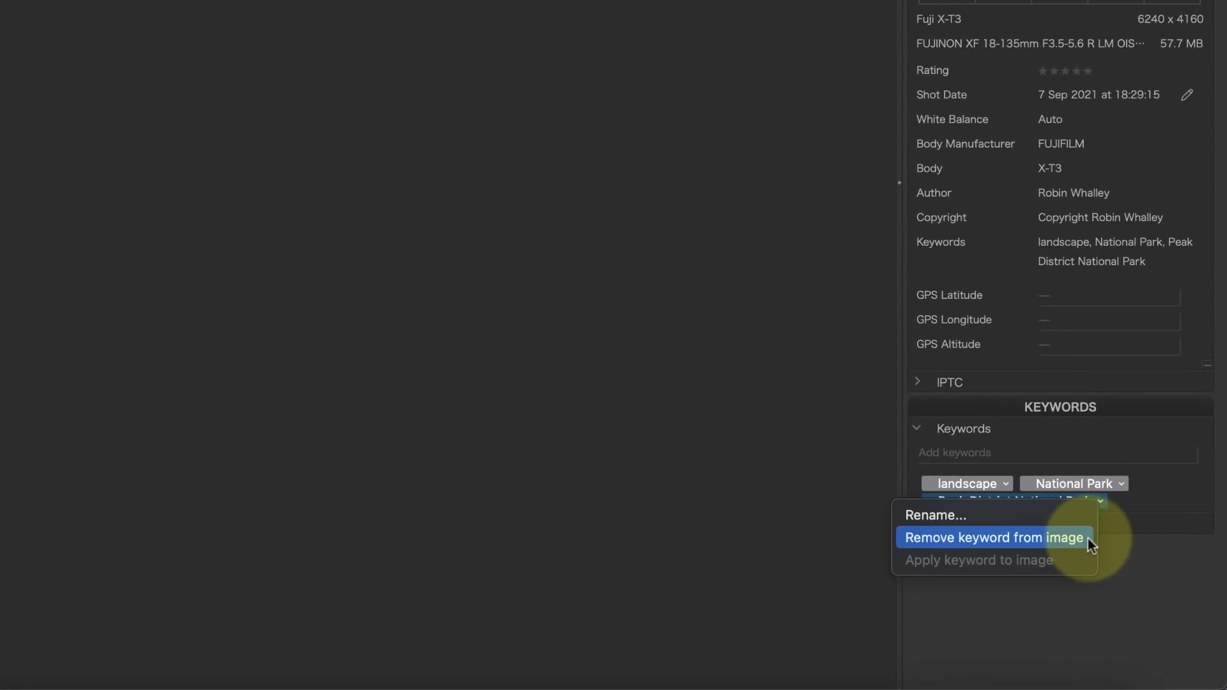
pyautogui.click(792, 514)
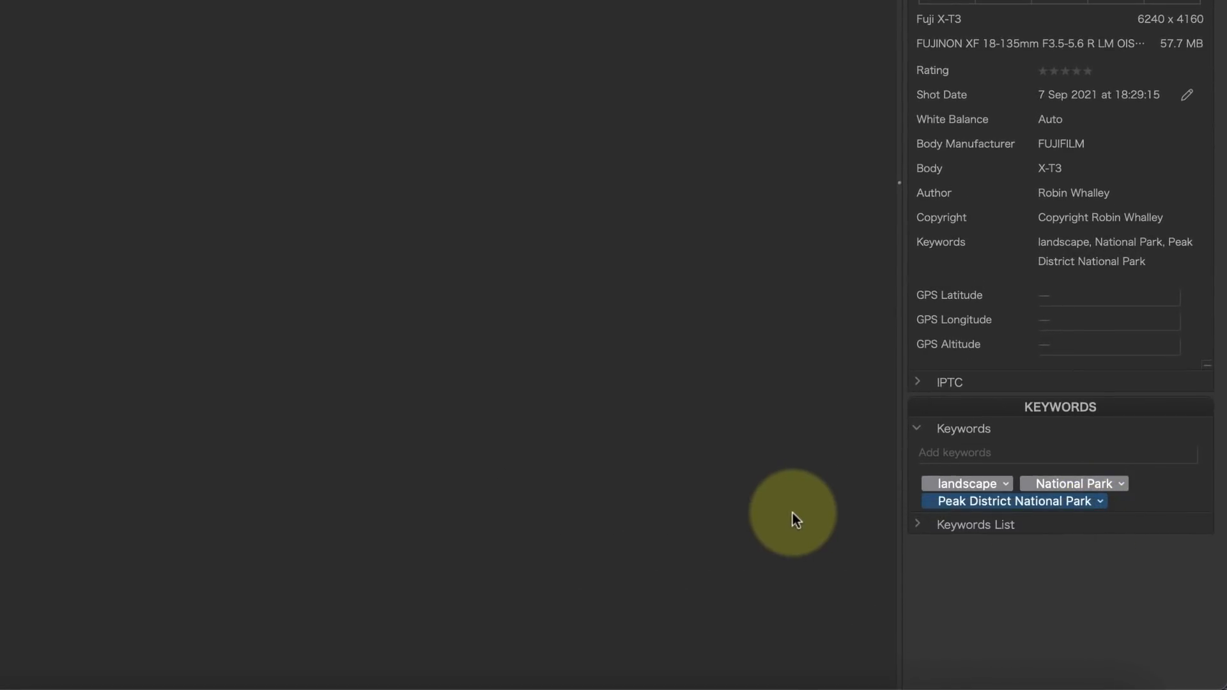
pyautogui.click(919, 524)
pyautogui.scroll(-1, 945, 554)
pyautogui.scroll(-5, 942, 548)
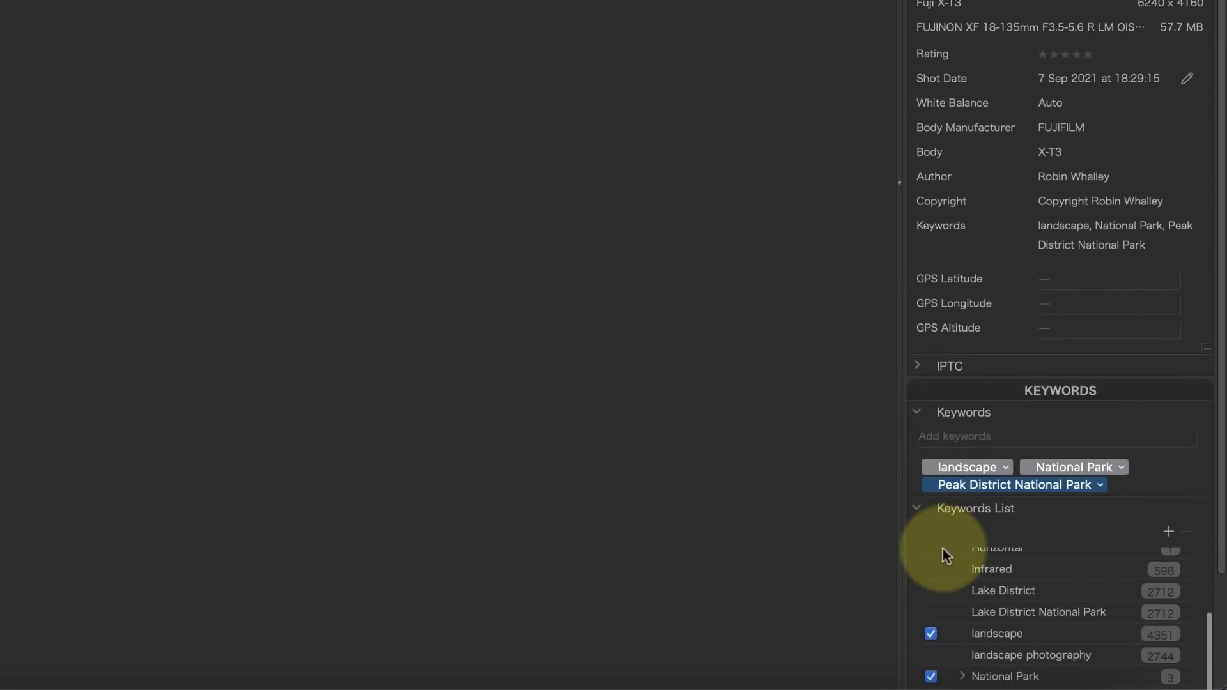
pyautogui.scroll(-5, 1117, 369)
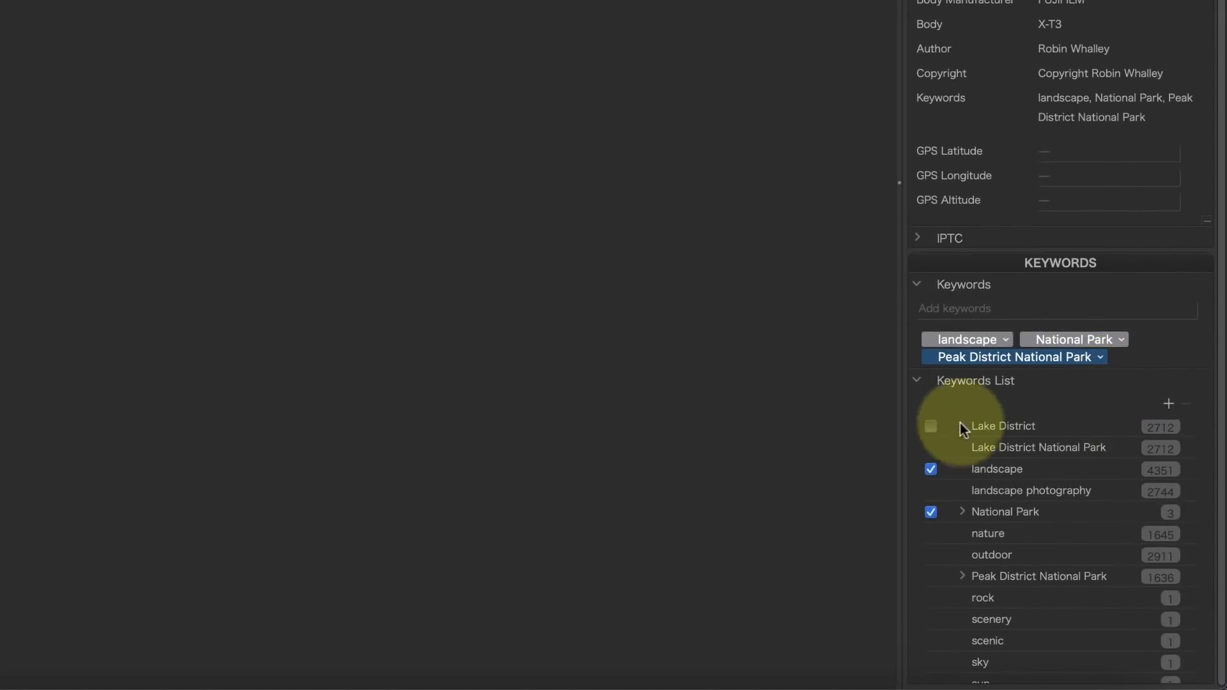
pyautogui.click(962, 512)
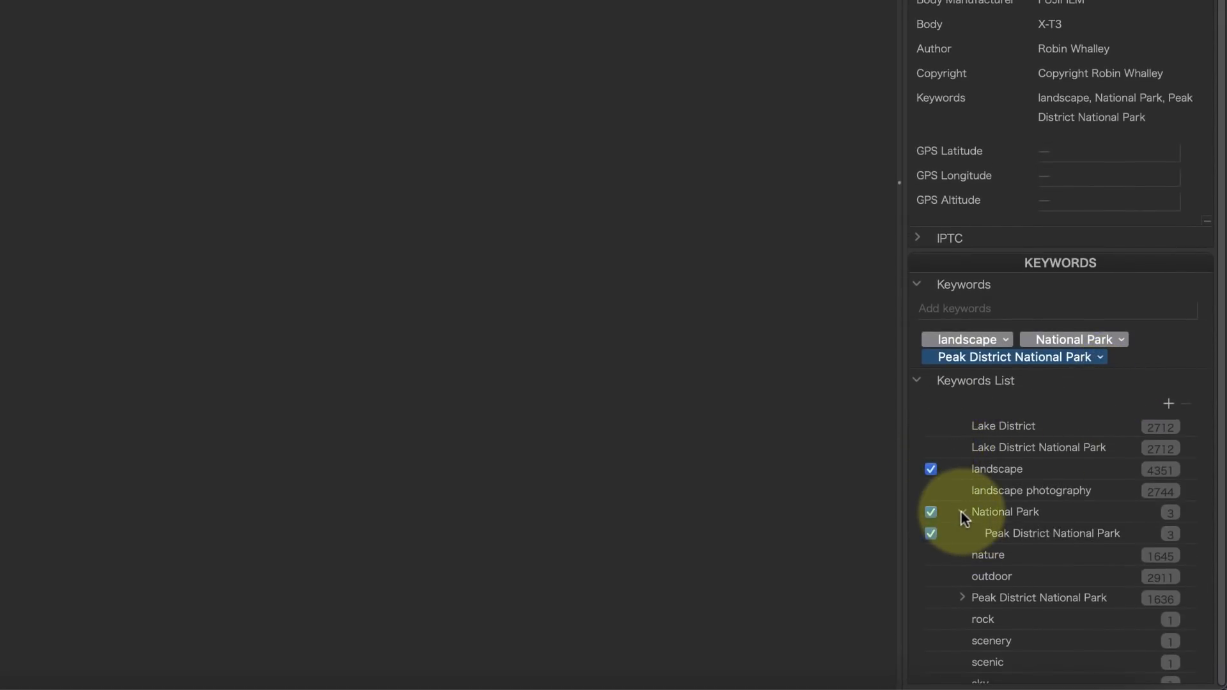
pyautogui.click(931, 534)
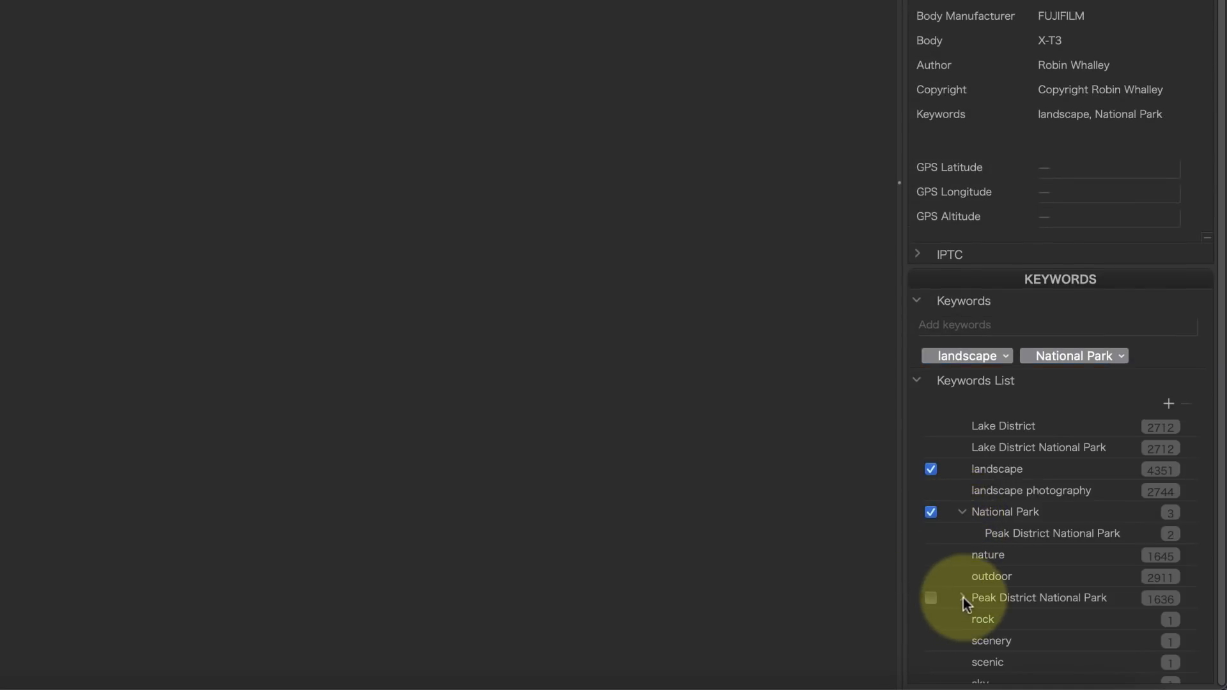
# Step: Create a new keyword "Lake District" inside National Park and apply it to the selected lake image
pyautogui.rightClick(1009, 516)
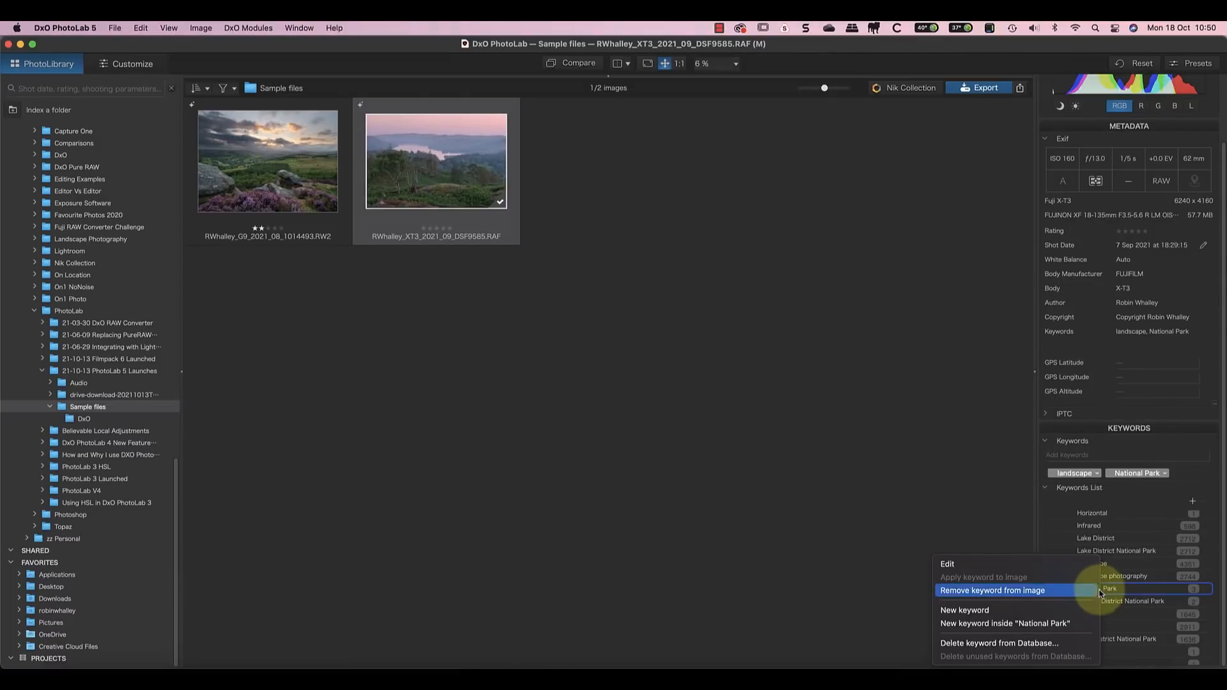
pyautogui.click(1044, 623)
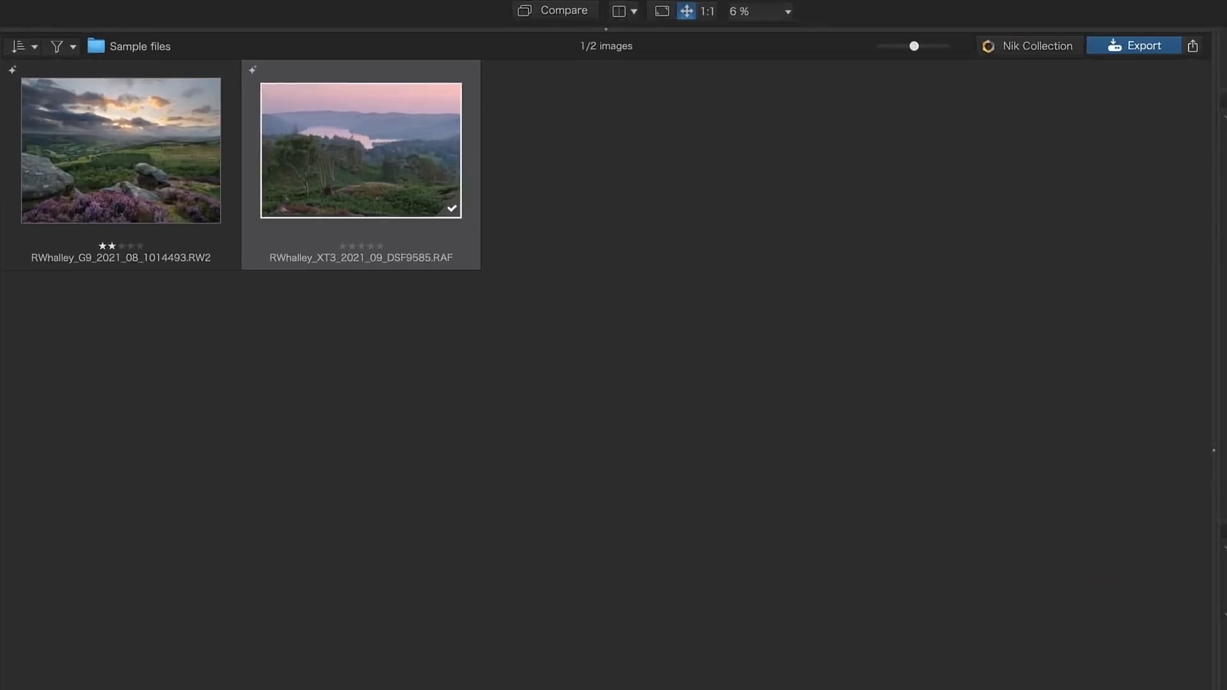
pyautogui.write('Lake D')
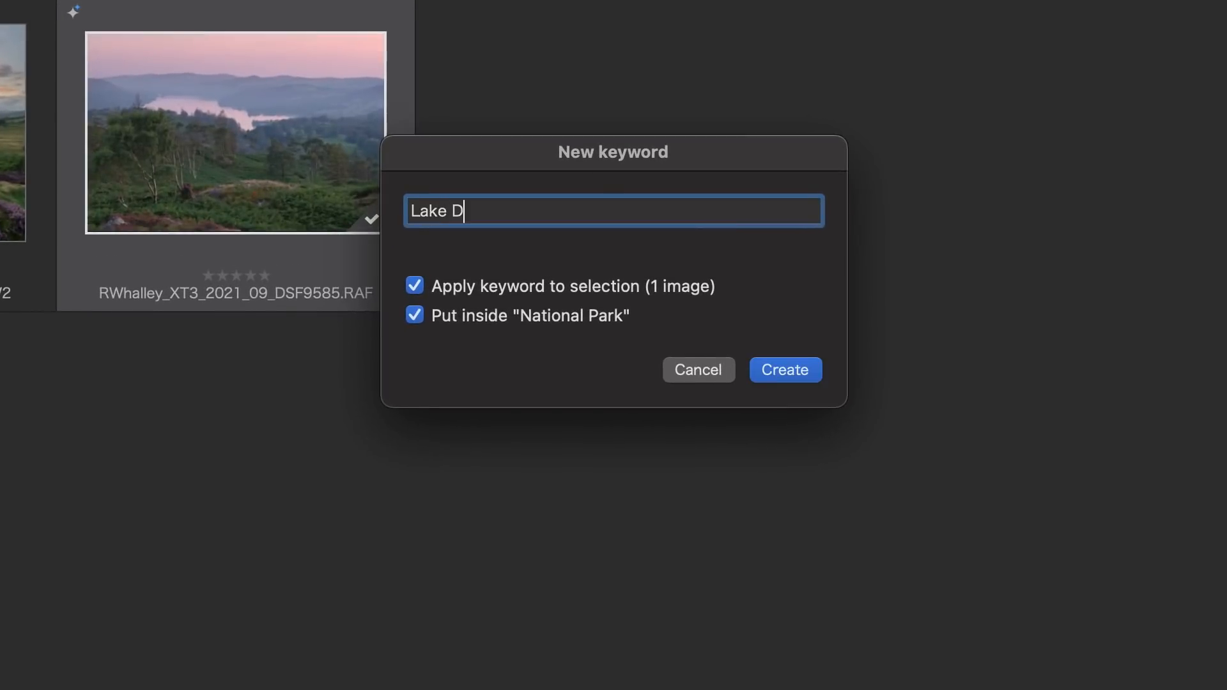
pyautogui.write('istrict')
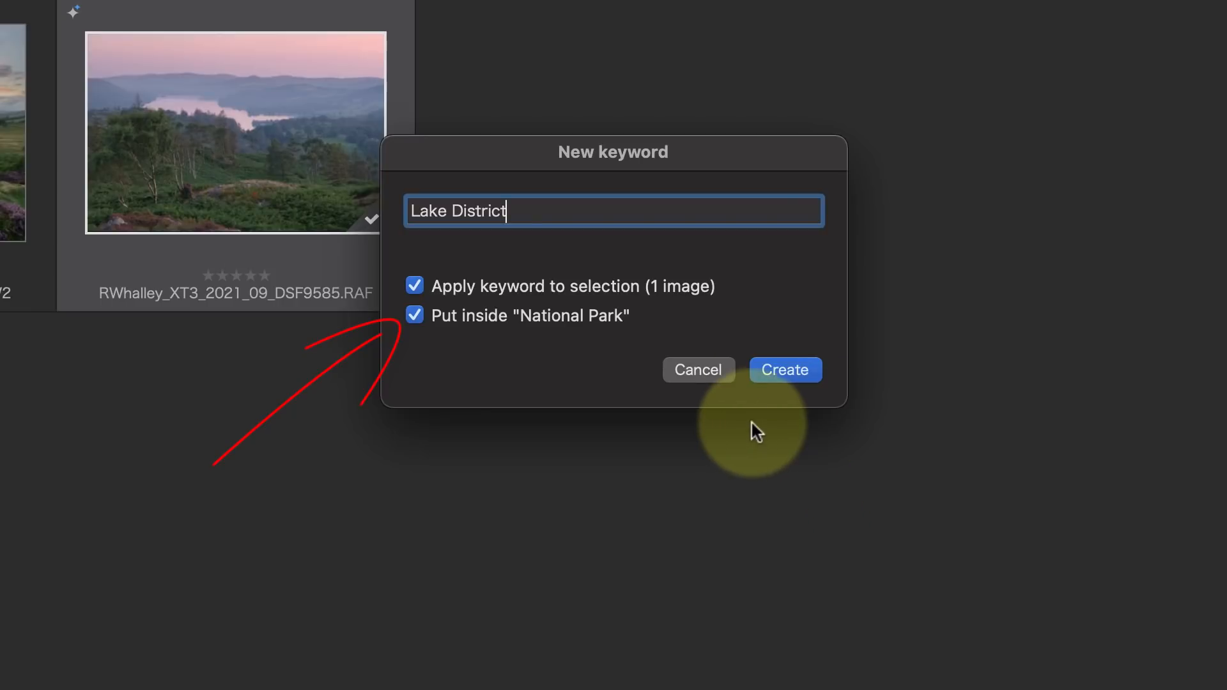
pyautogui.click(775, 369)
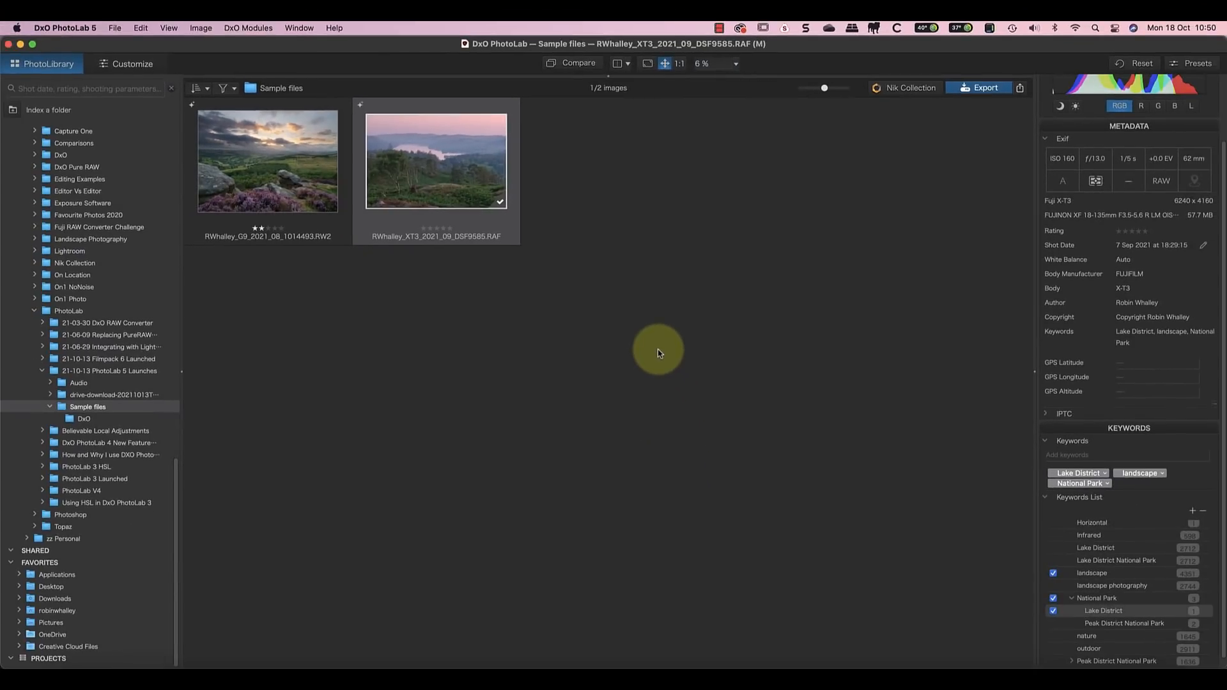
# Step: Export the sidecar file for the lake landscape image and dismiss the export notice
pyautogui.click(115, 28)
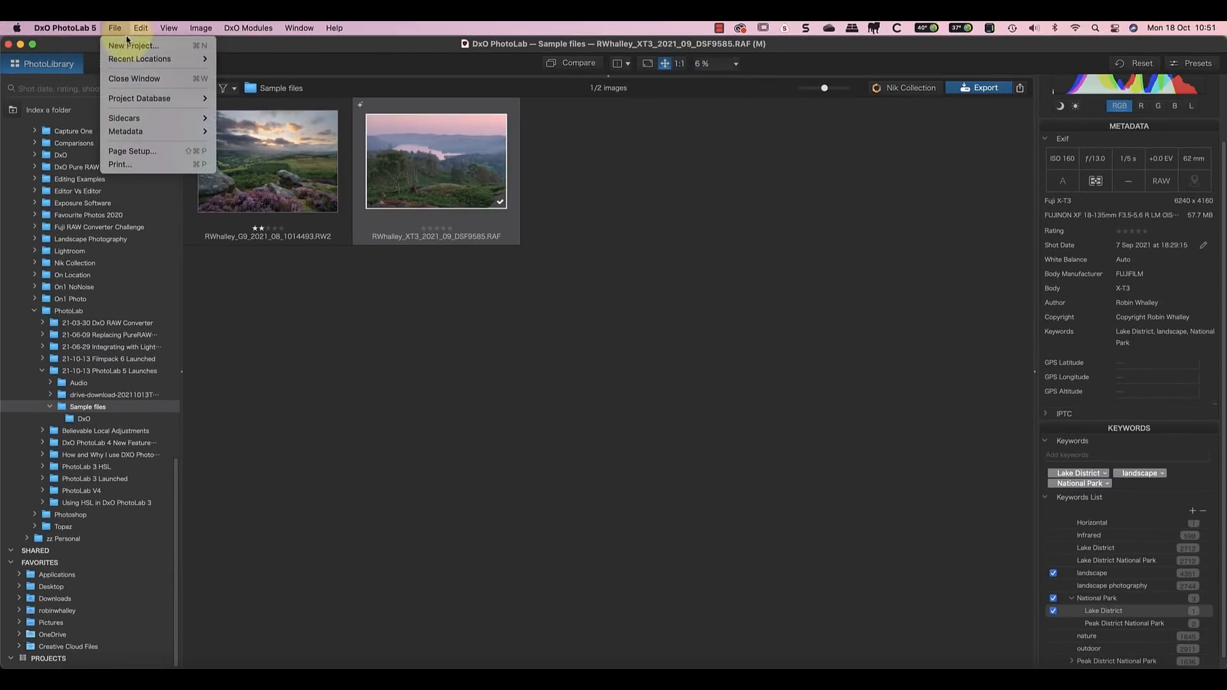
pyautogui.moveTo(141, 118)
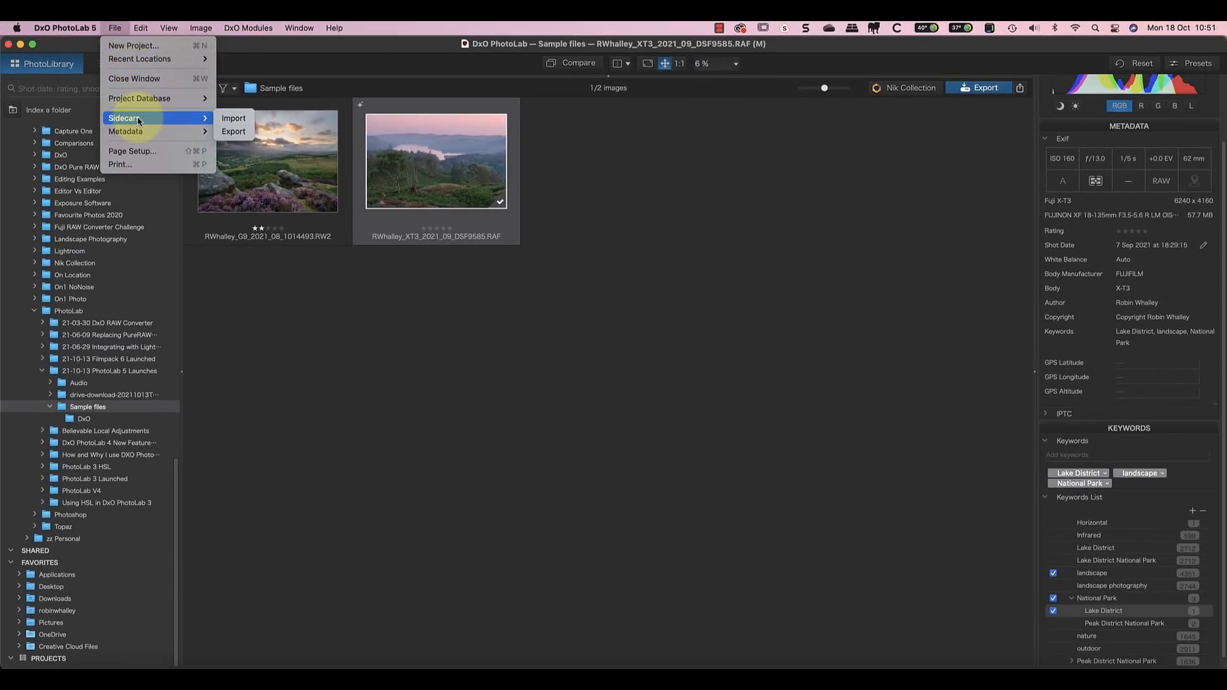
pyautogui.click(231, 132)
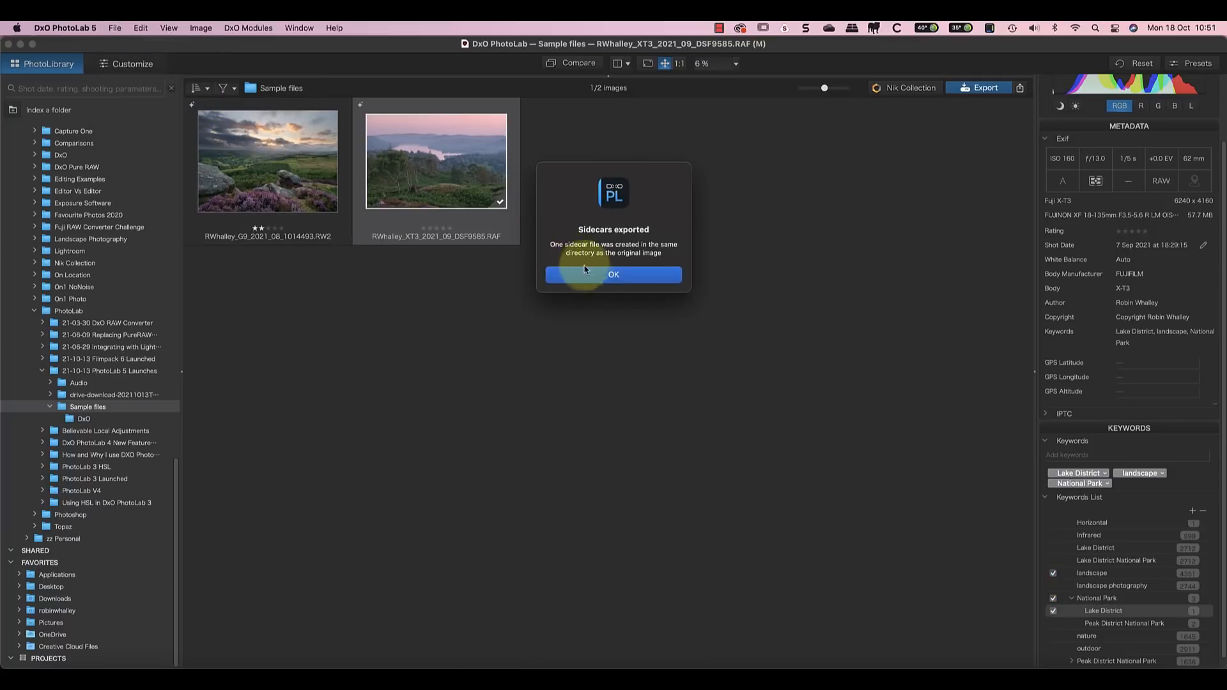
pyautogui.click(562, 274)
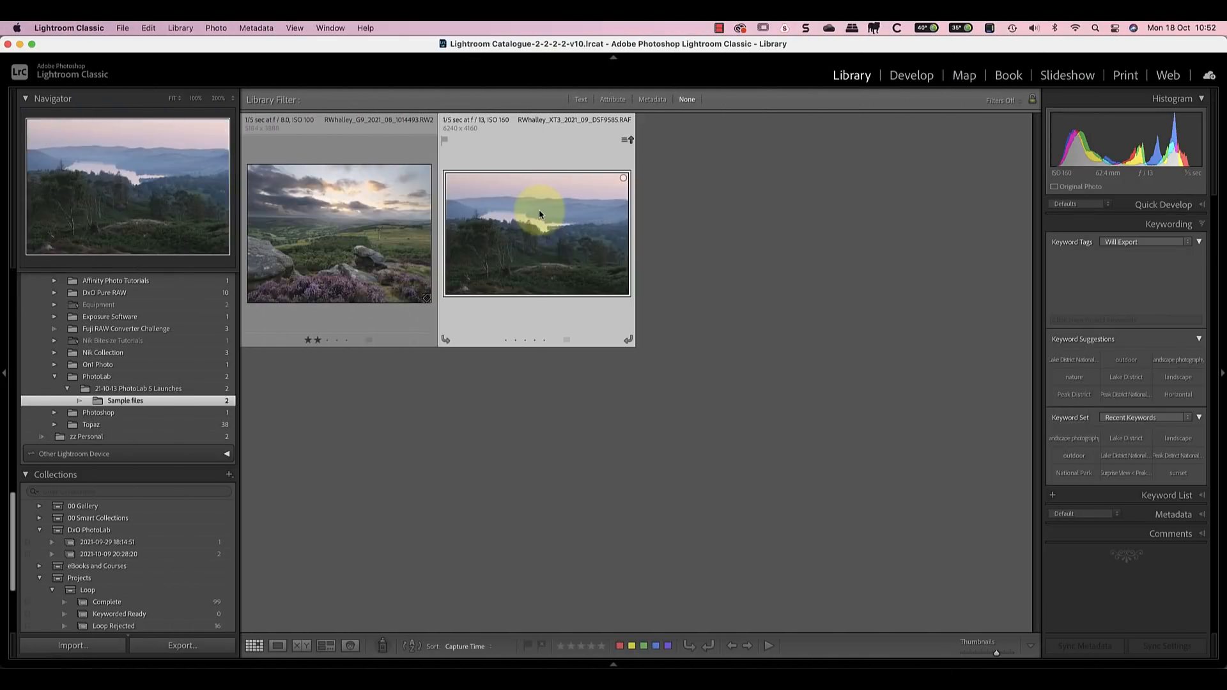
# Step: Switch to Lightroom Classic and read the lake photo's metadata from its file, overwriting the catalog metadata
pyautogui.rightClick(540, 209)
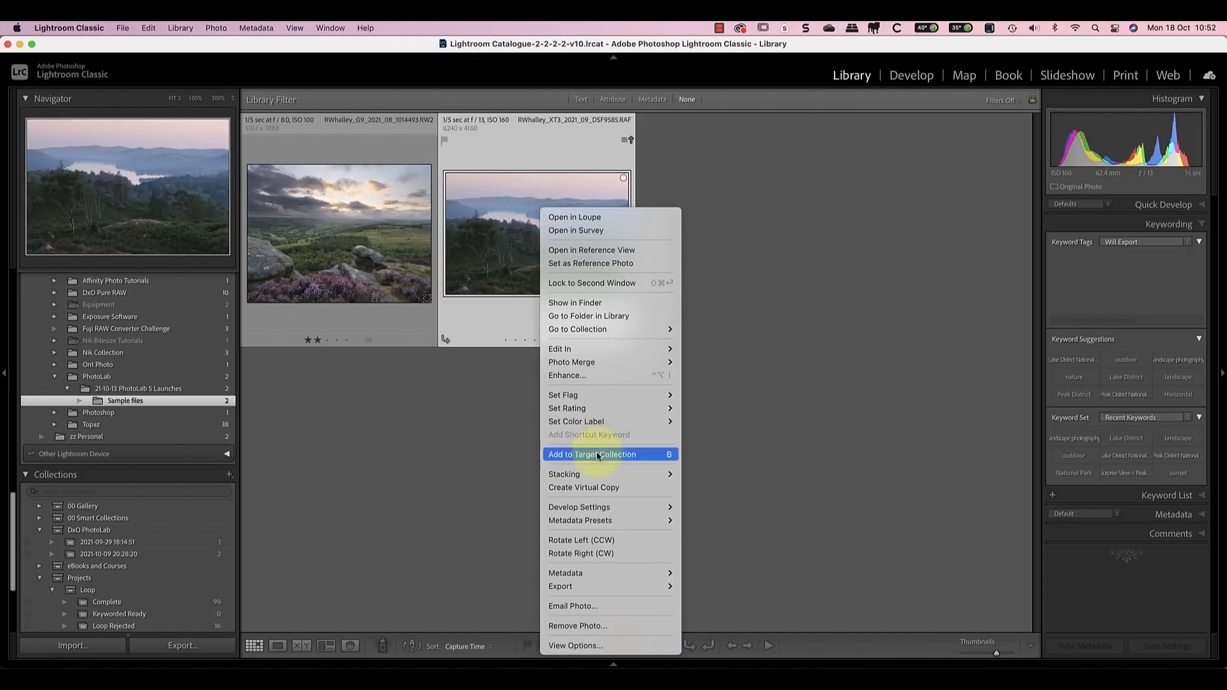
pyautogui.moveTo(612, 578)
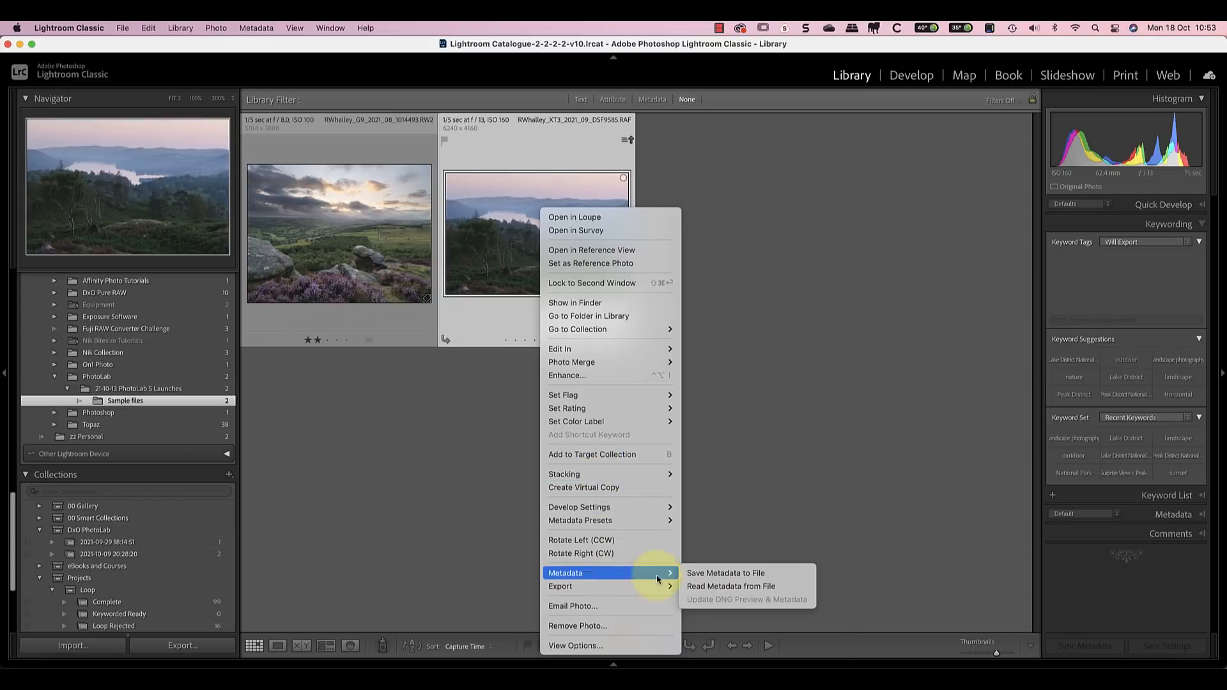
pyautogui.click(697, 587)
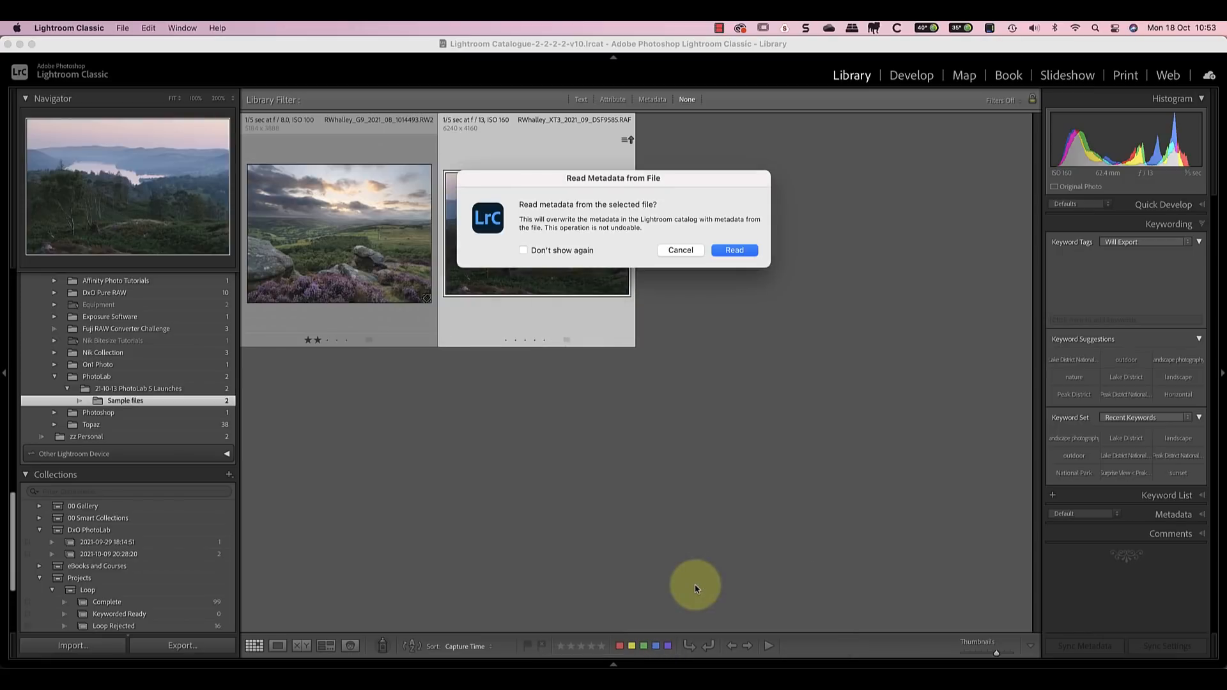
pyautogui.click(733, 247)
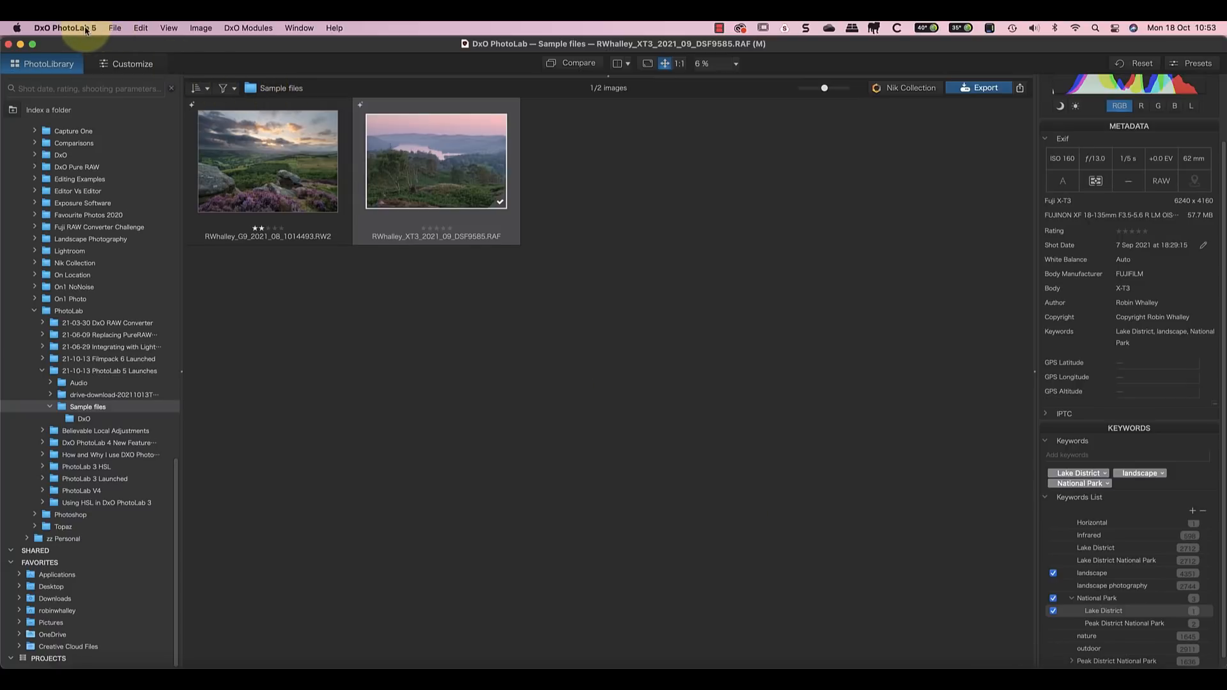
# Step: Switch back to DxO PhotoLab and enable Always synchronize for metadata in the advanced preferences, accepting the warning
pyautogui.click(65, 28)
pyautogui.click(82, 119)
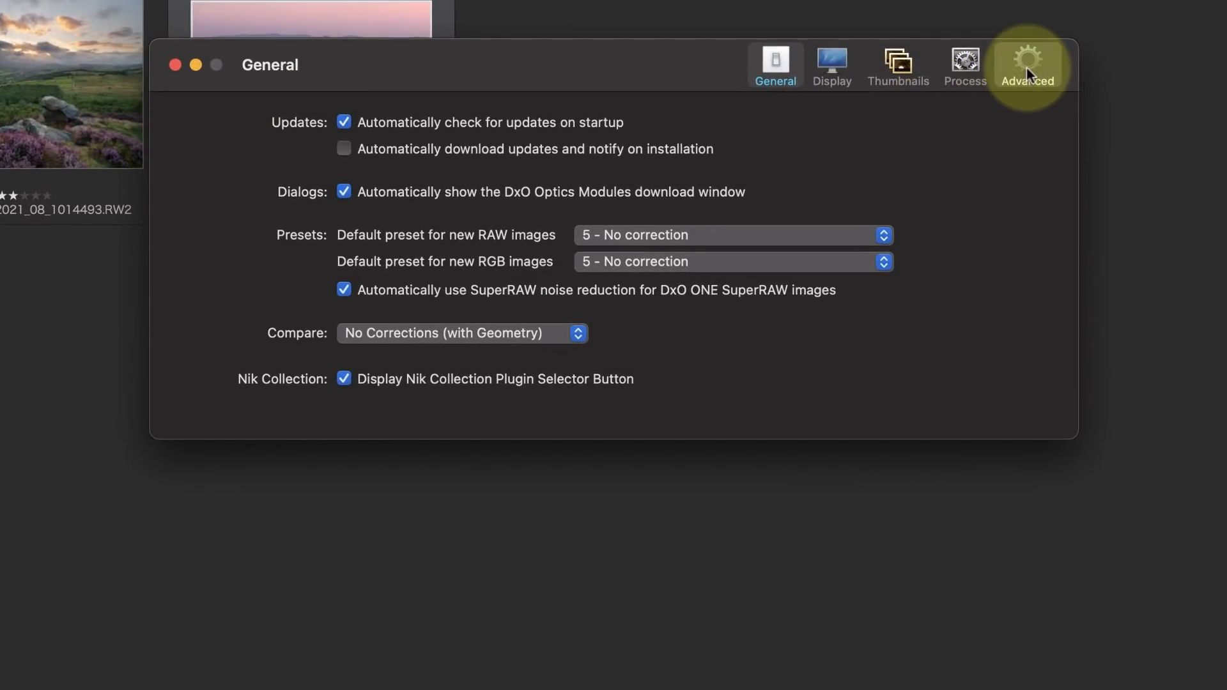
pyautogui.click(1026, 67)
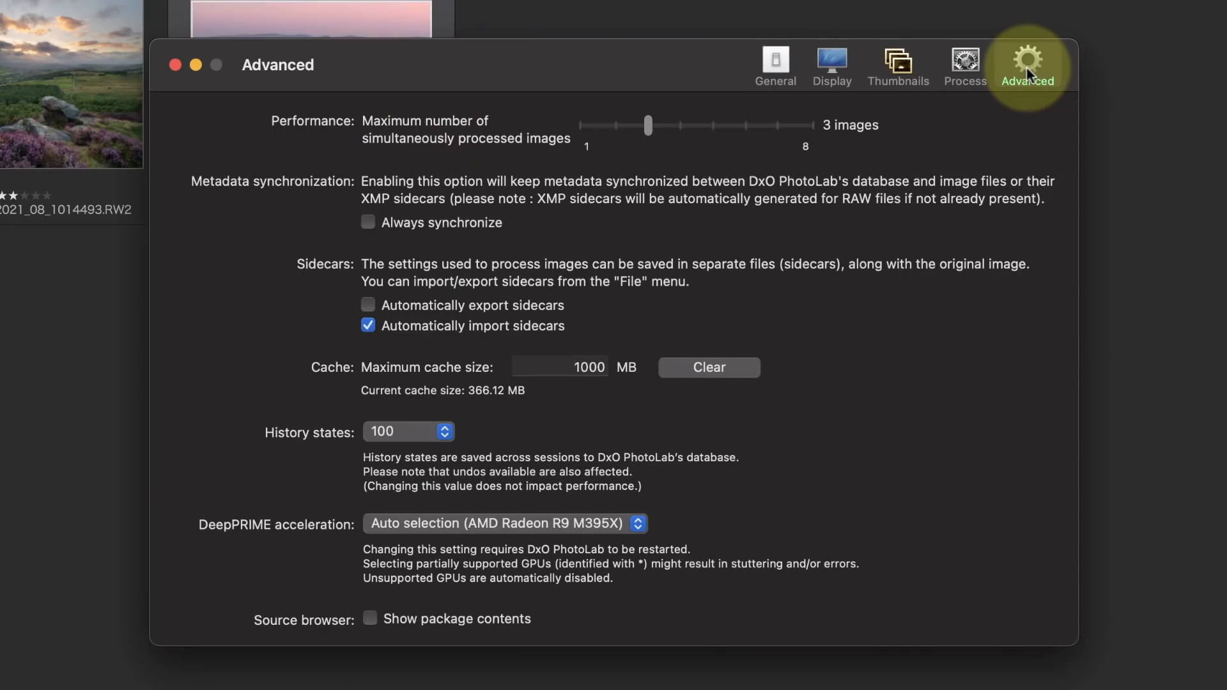
pyautogui.click(368, 222)
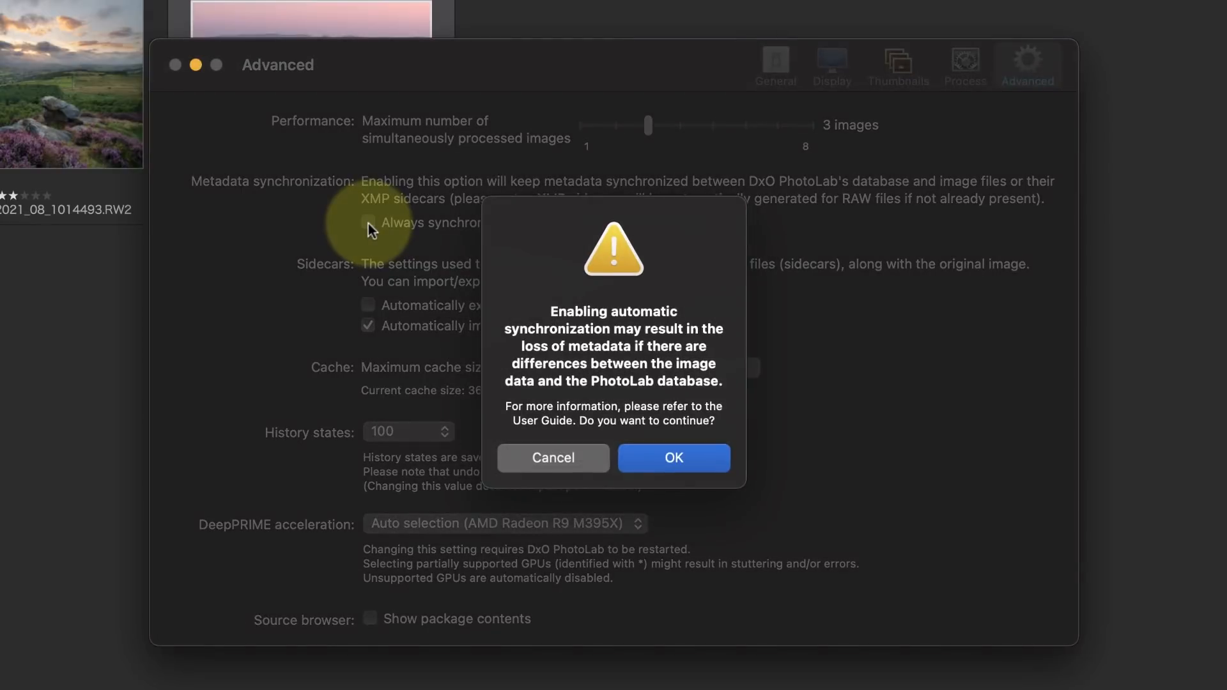
pyautogui.click(681, 458)
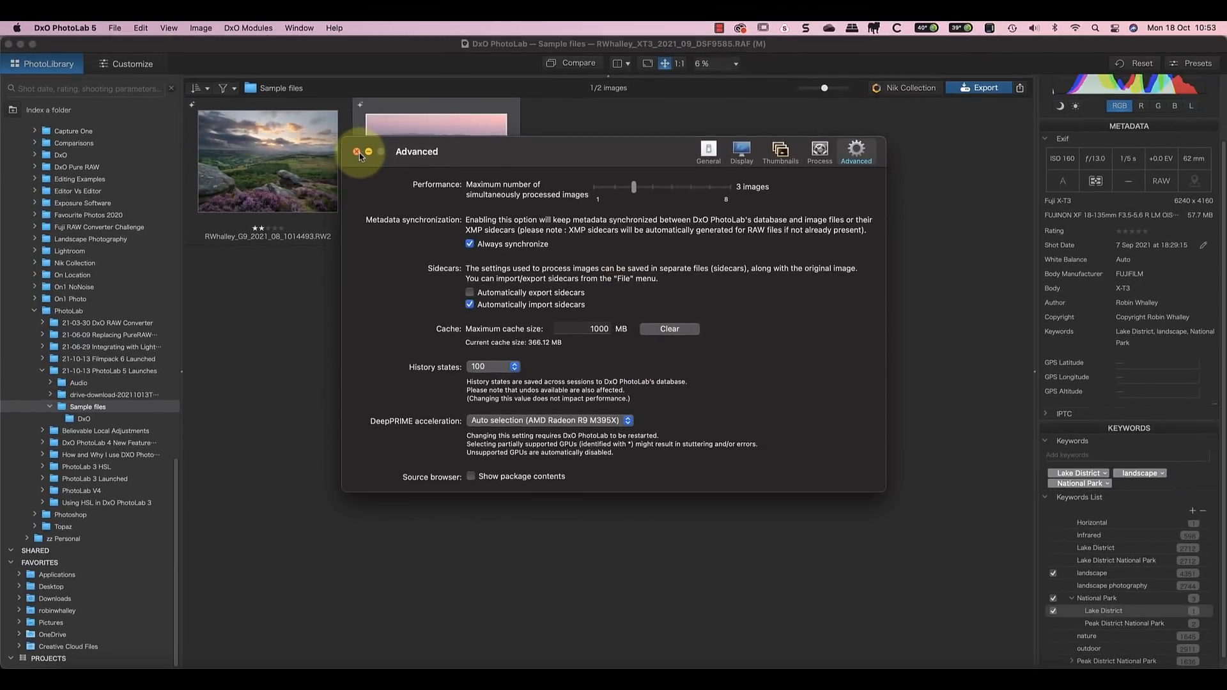
pyautogui.click(324, 136)
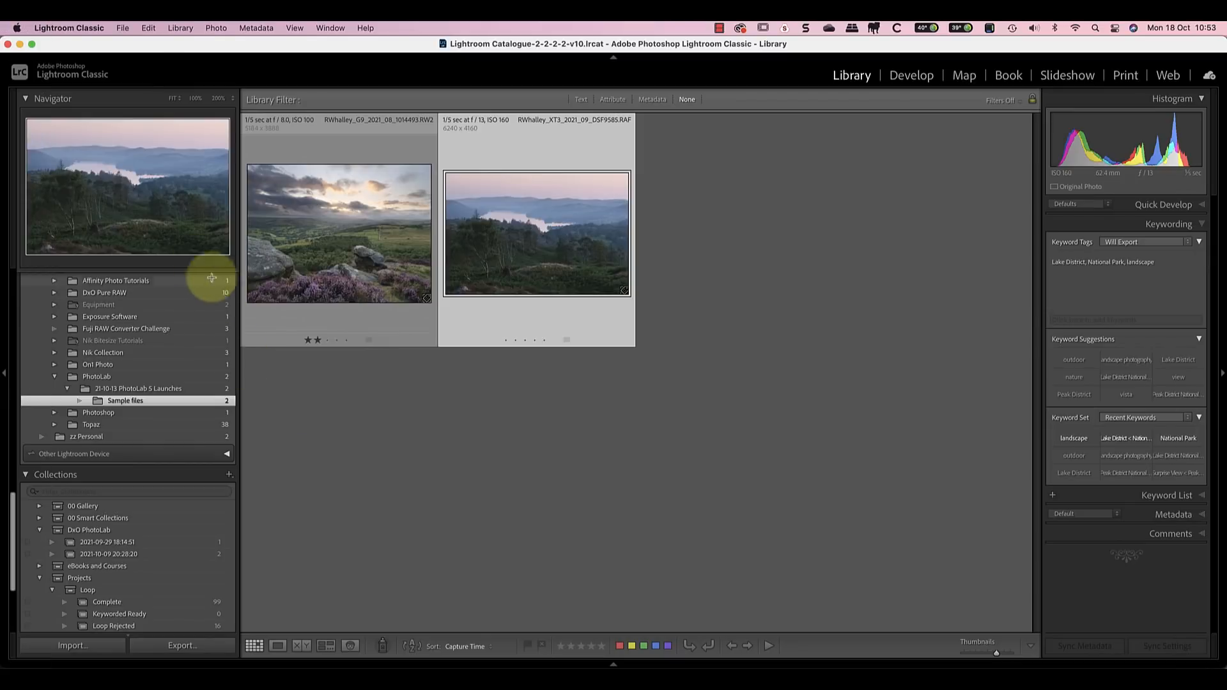
# Step: Switch to Lightroom Classic and enable "Automatically write changes into XMP" in the catalog's metadata settings
pyautogui.click(94, 28)
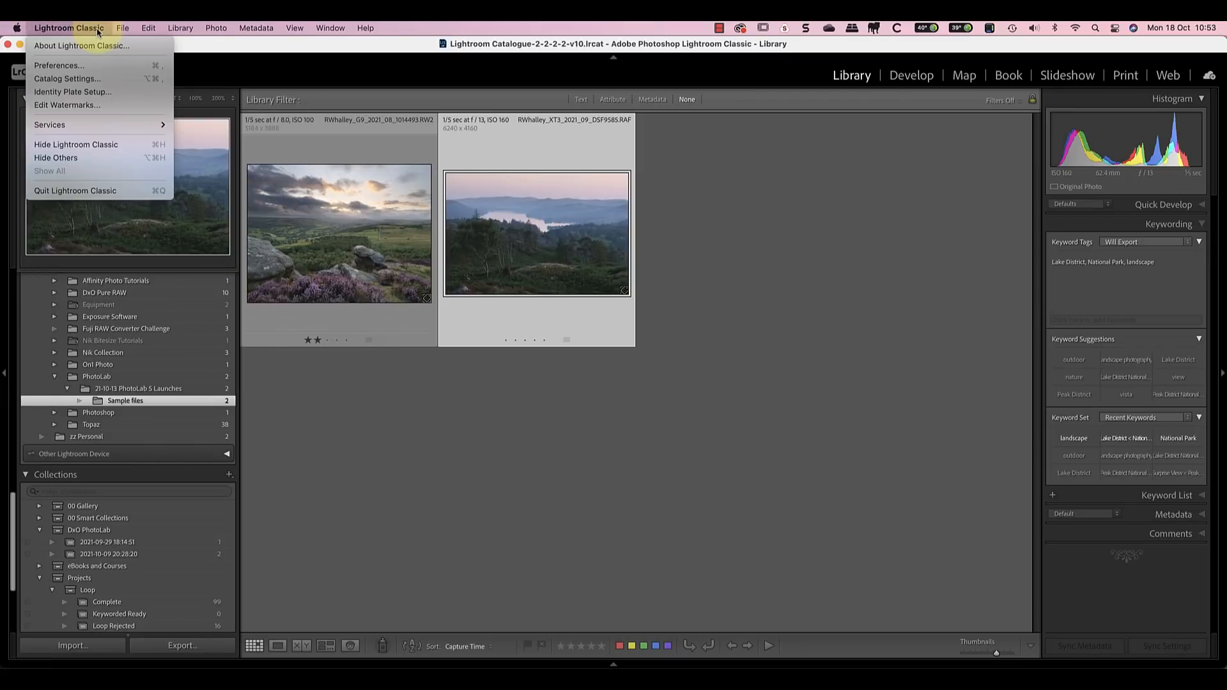
pyautogui.click(67, 79)
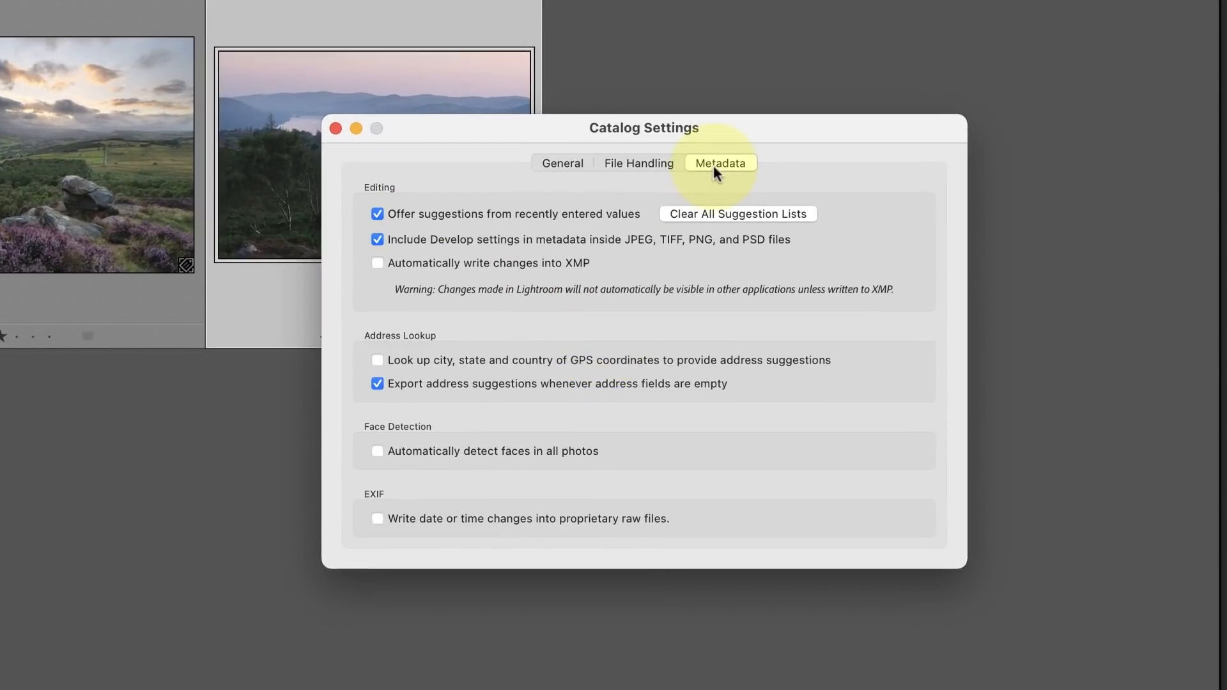
pyautogui.click(377, 263)
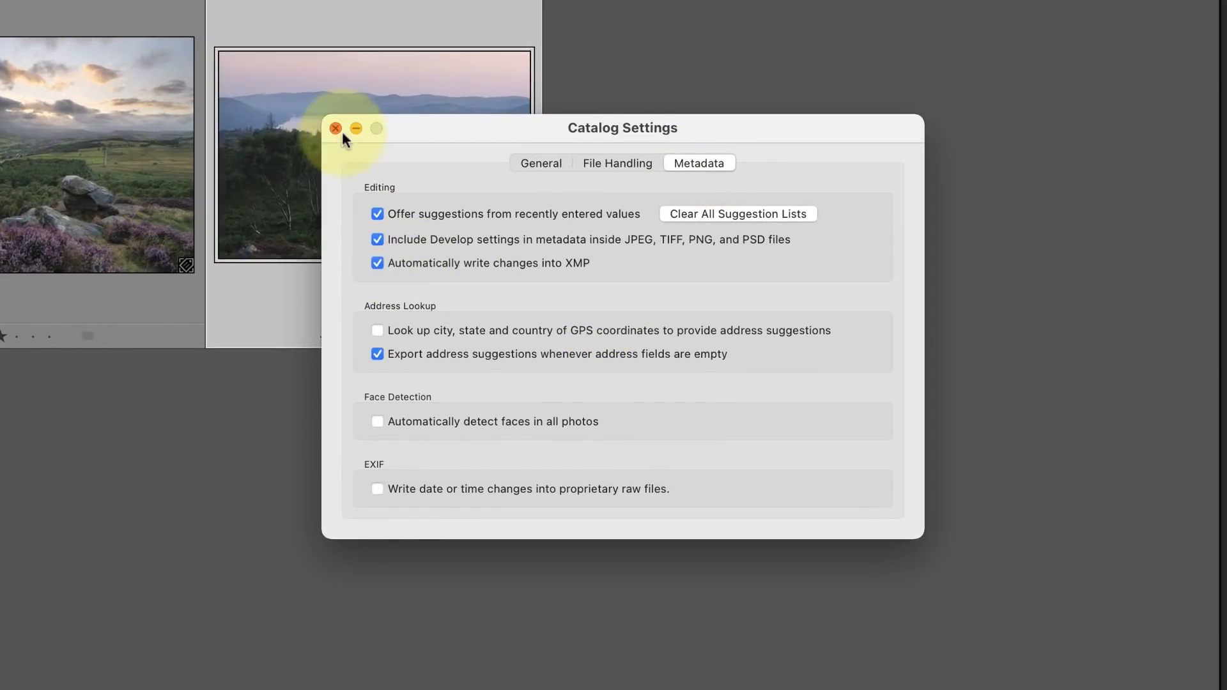
pyautogui.click(336, 128)
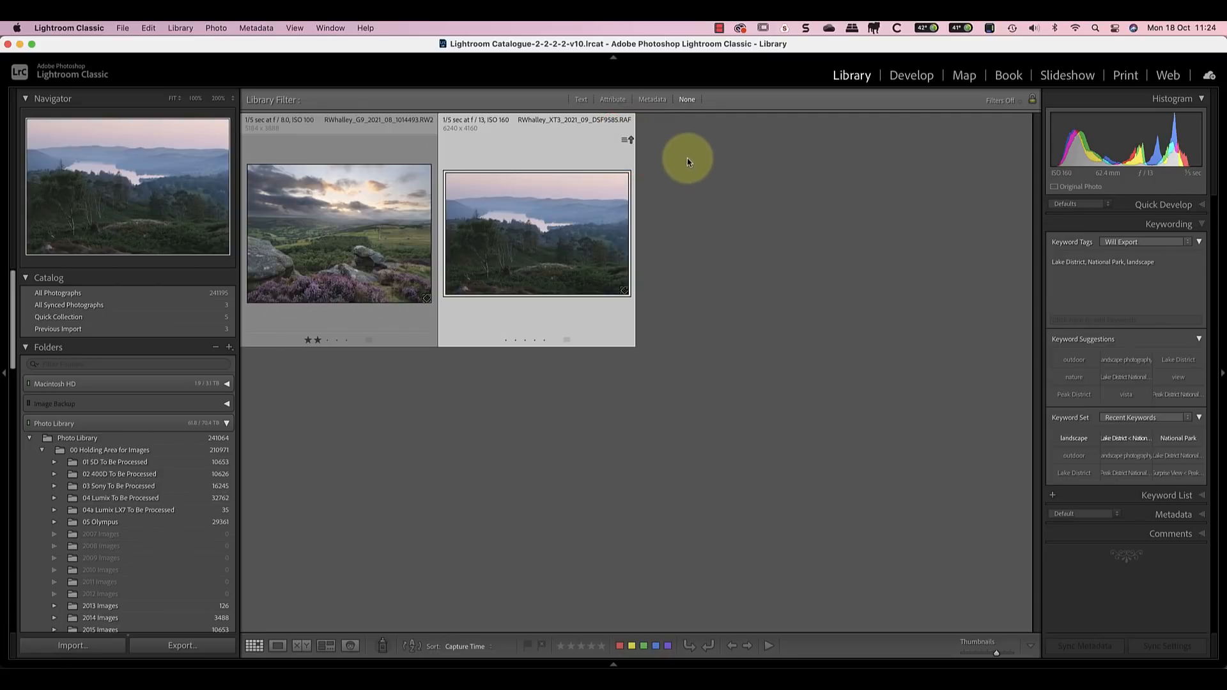
# Step: Resolve the lake photo's metadata conflict by importing its settings from disk, and rate the photo five stars
pyautogui.click(630, 141)
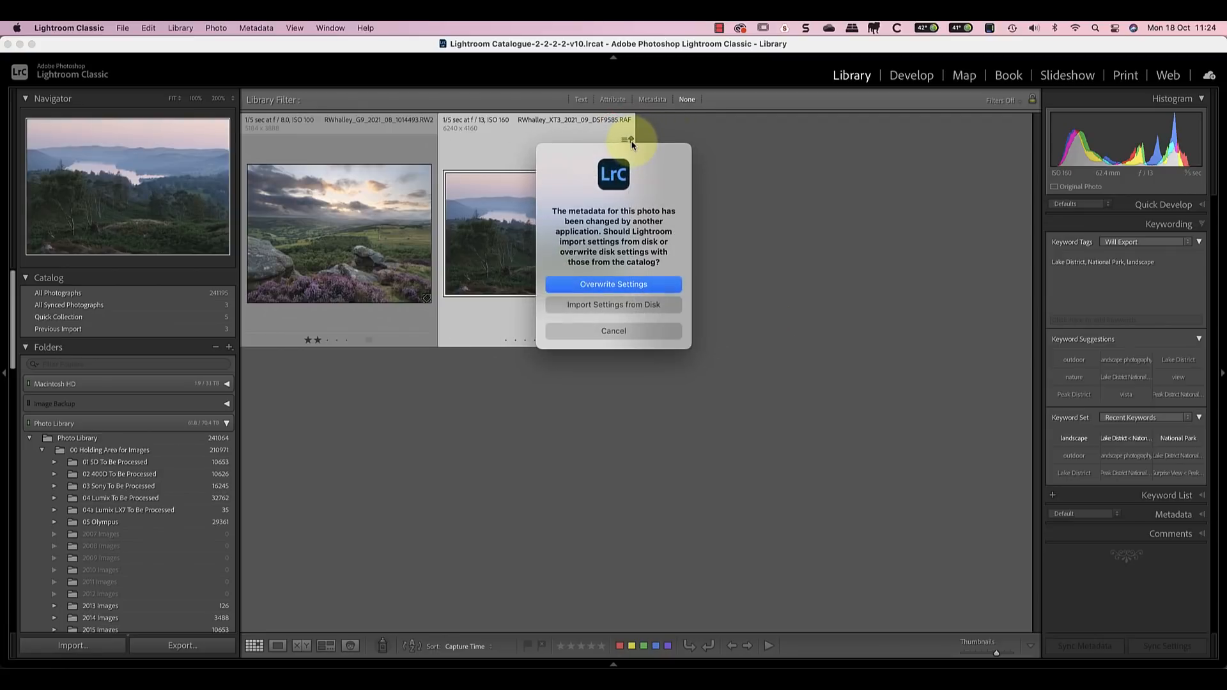
pyautogui.click(657, 307)
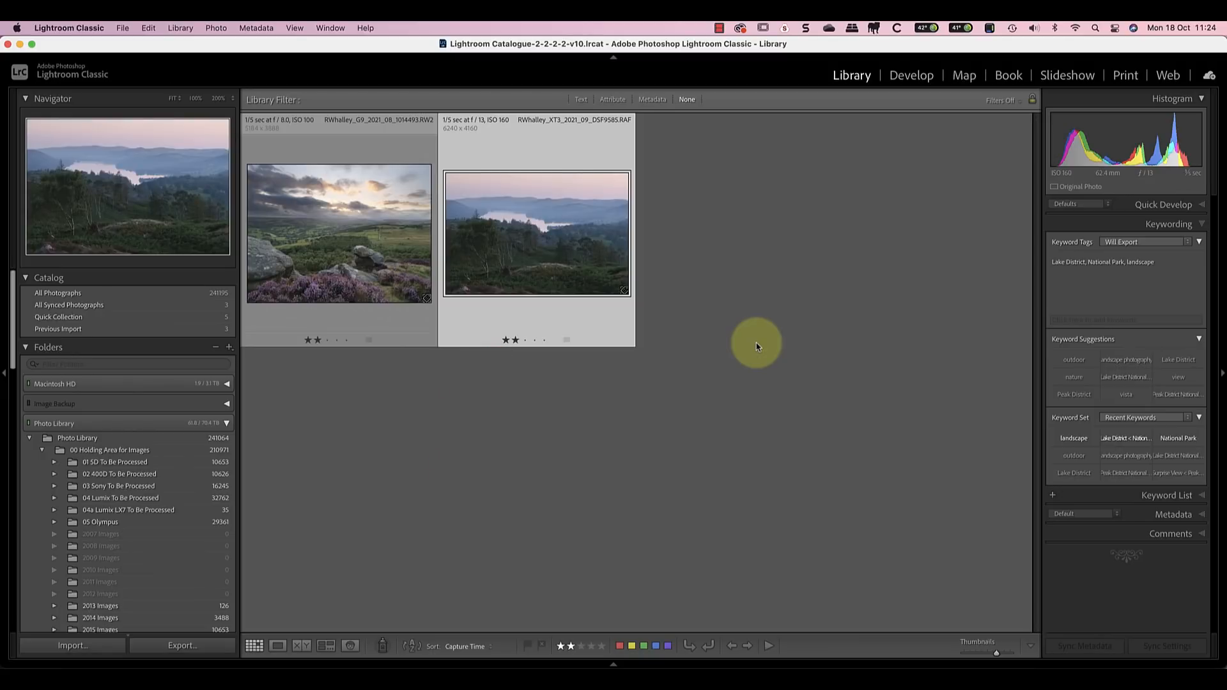
pyautogui.click(535, 340)
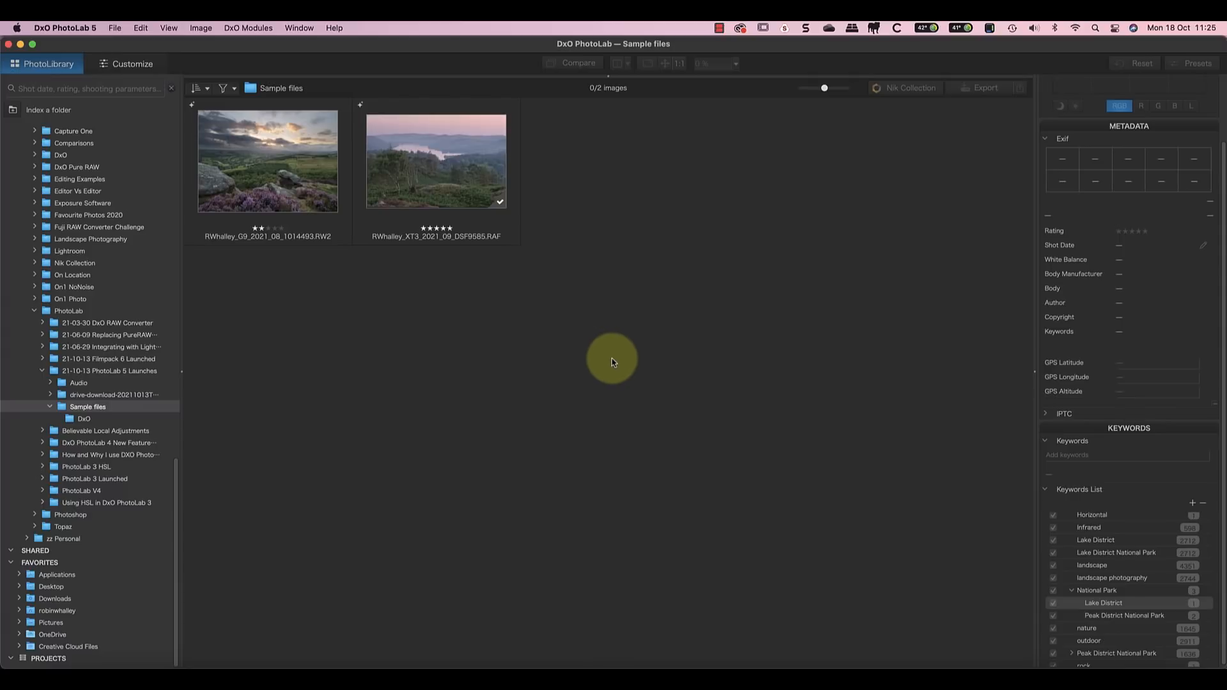
# Step: Switch to DxO PhotoLab, expand the IPTC metadata and inspect its fields for the heather moorland image
pyautogui.click(1047, 414)
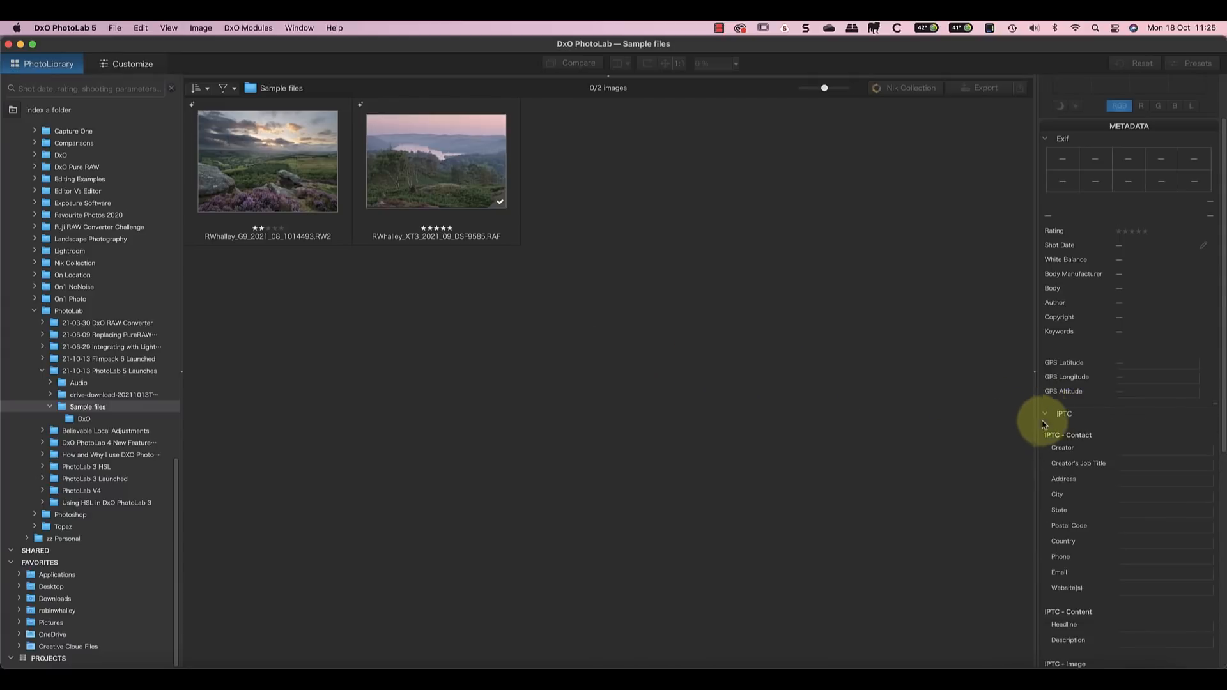
pyautogui.scroll(-10, 1055, 415)
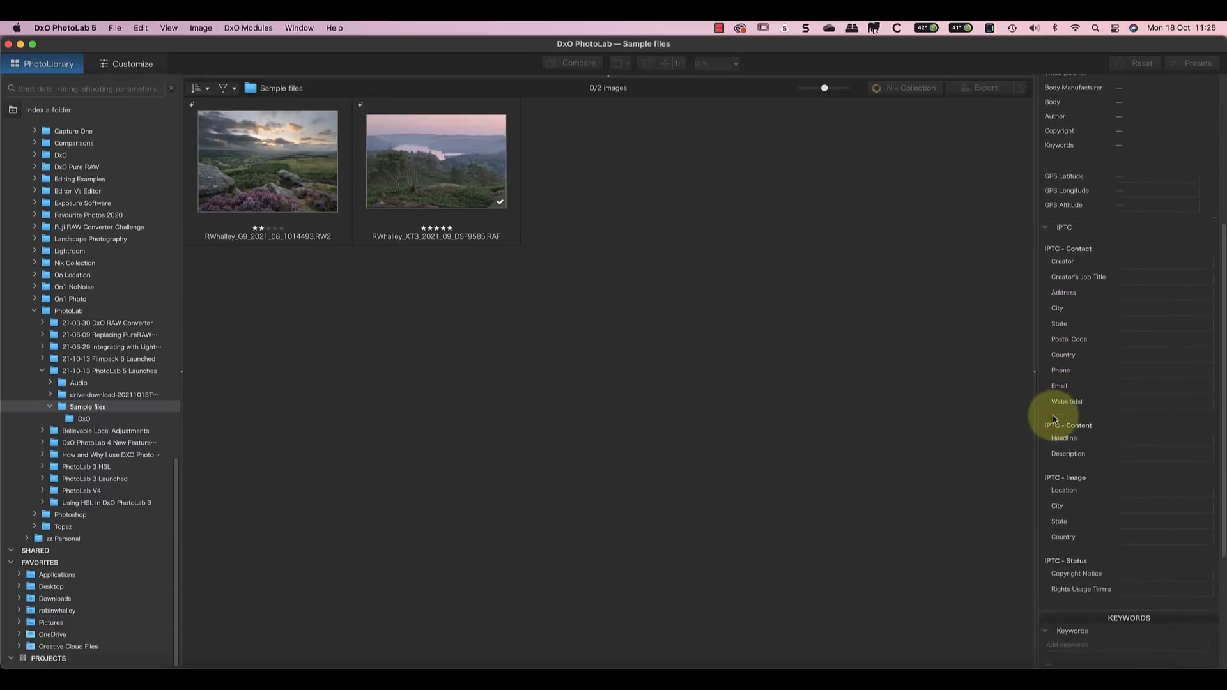
pyautogui.click(316, 157)
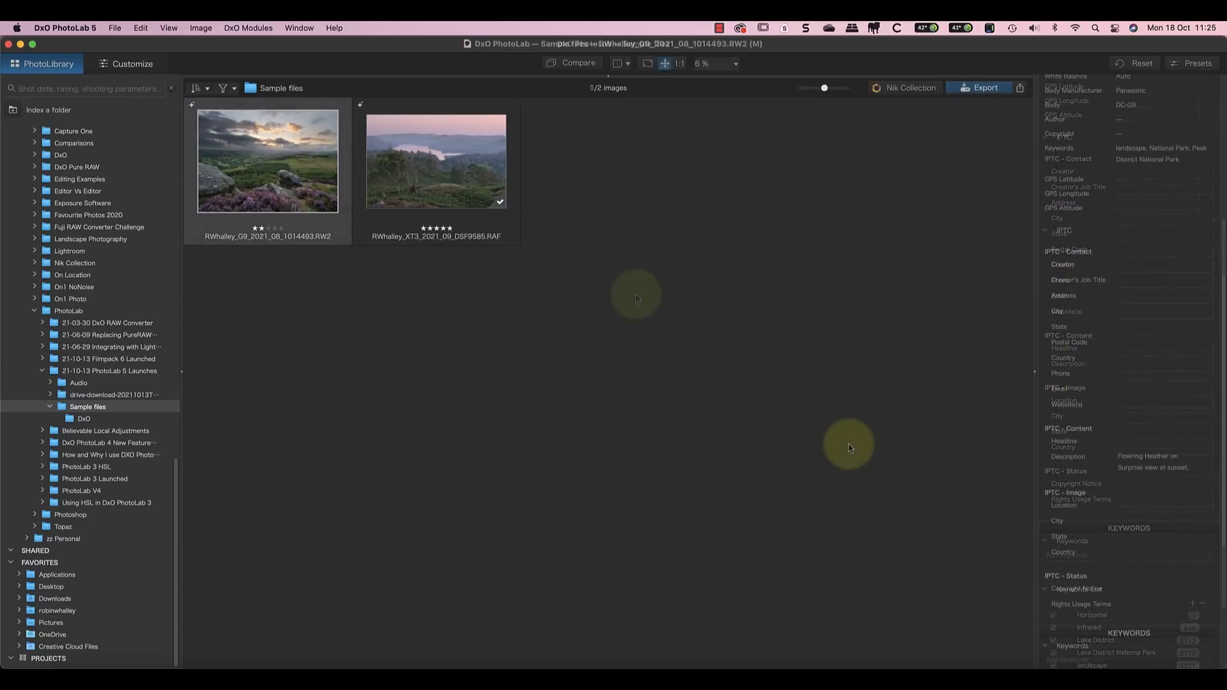